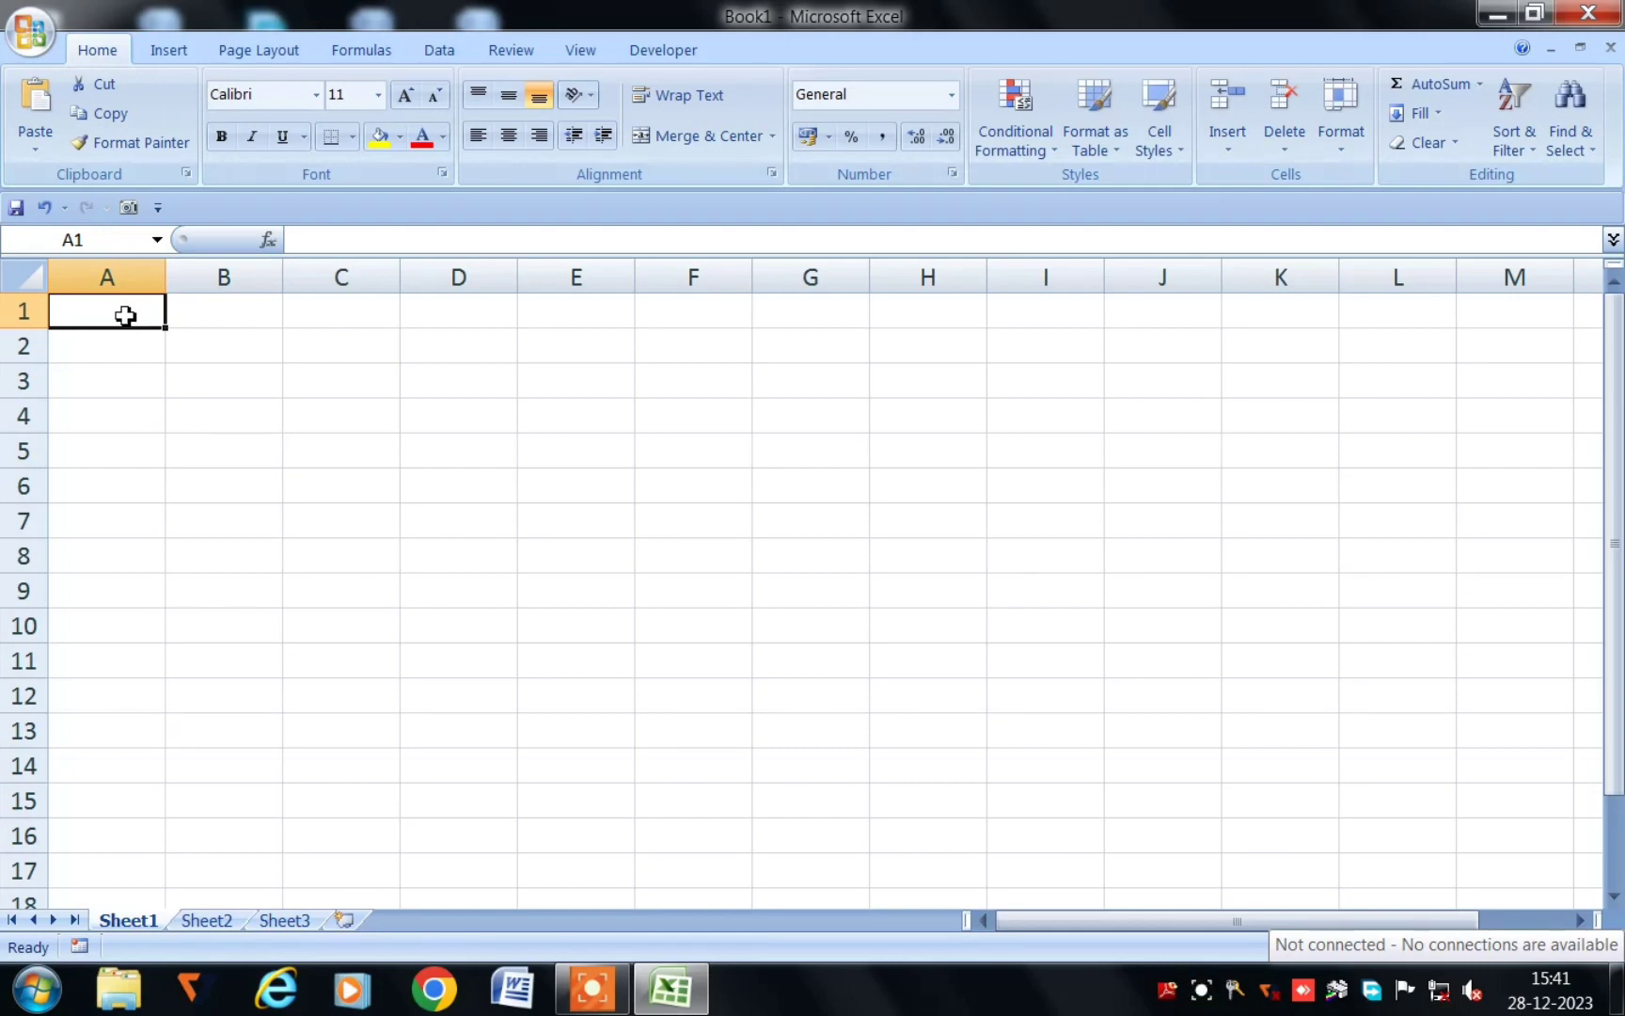
# - Enter 1, 2 and 3 across cells A1 to C1
pyautogui.write('1')
pyautogui.press('Tab')
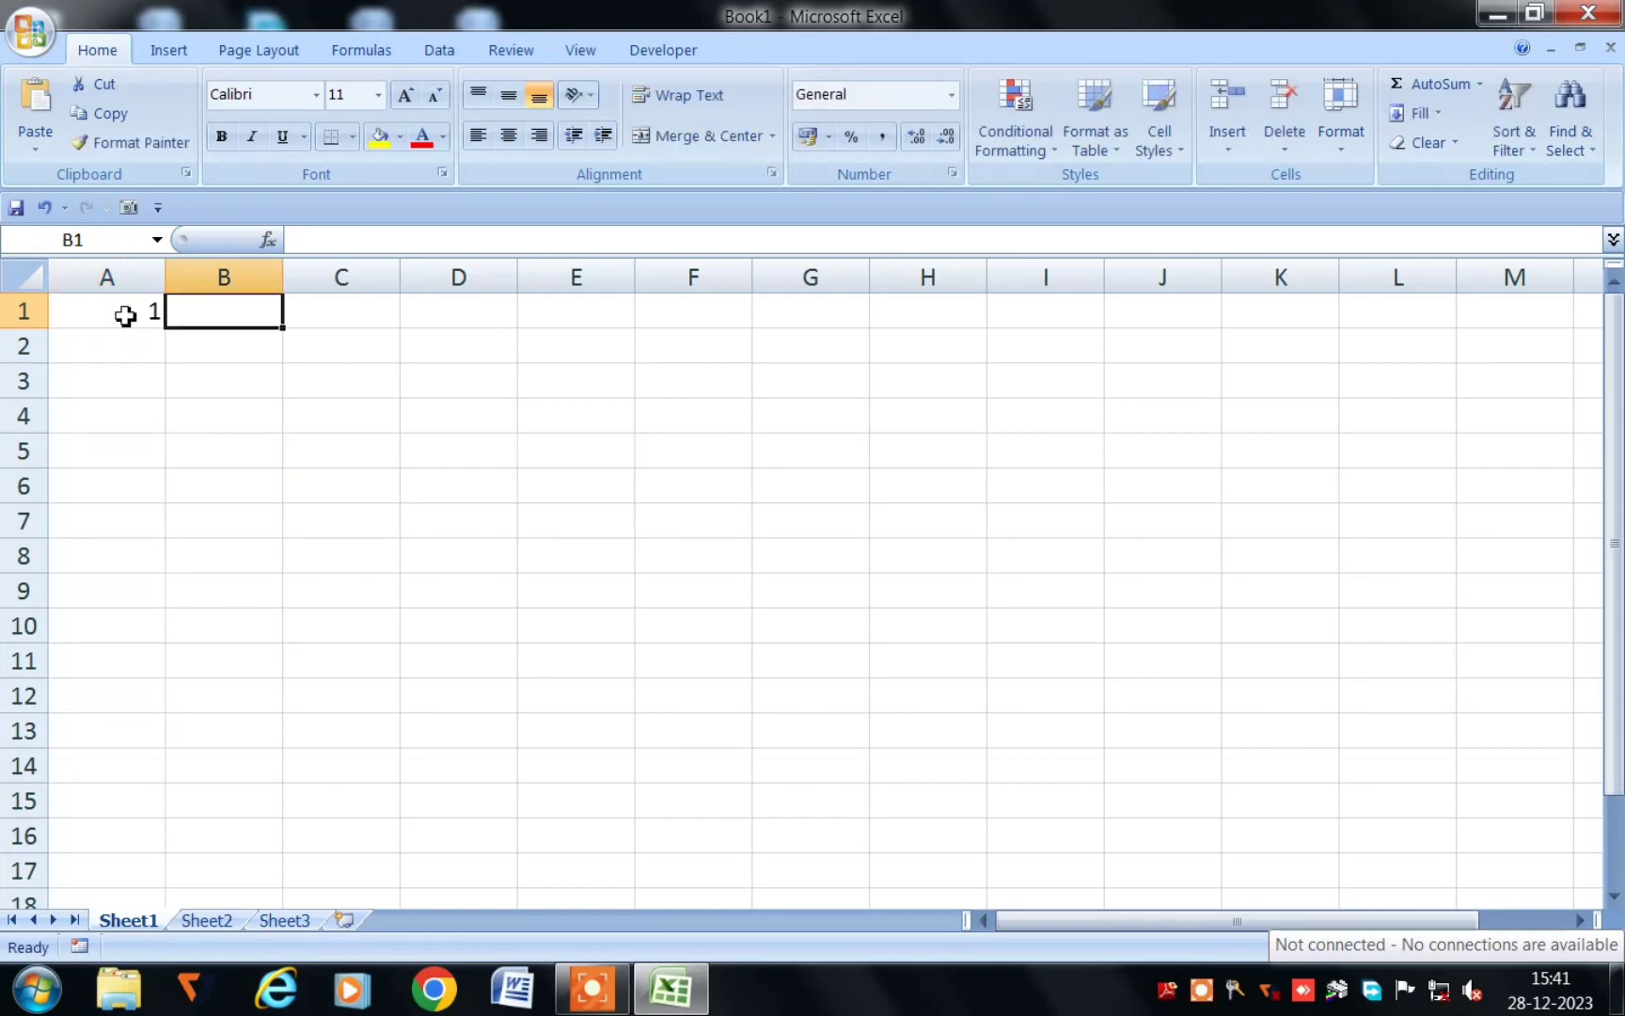
pyautogui.write('2')
pyautogui.press('Tab')
pyautogui.write('3')
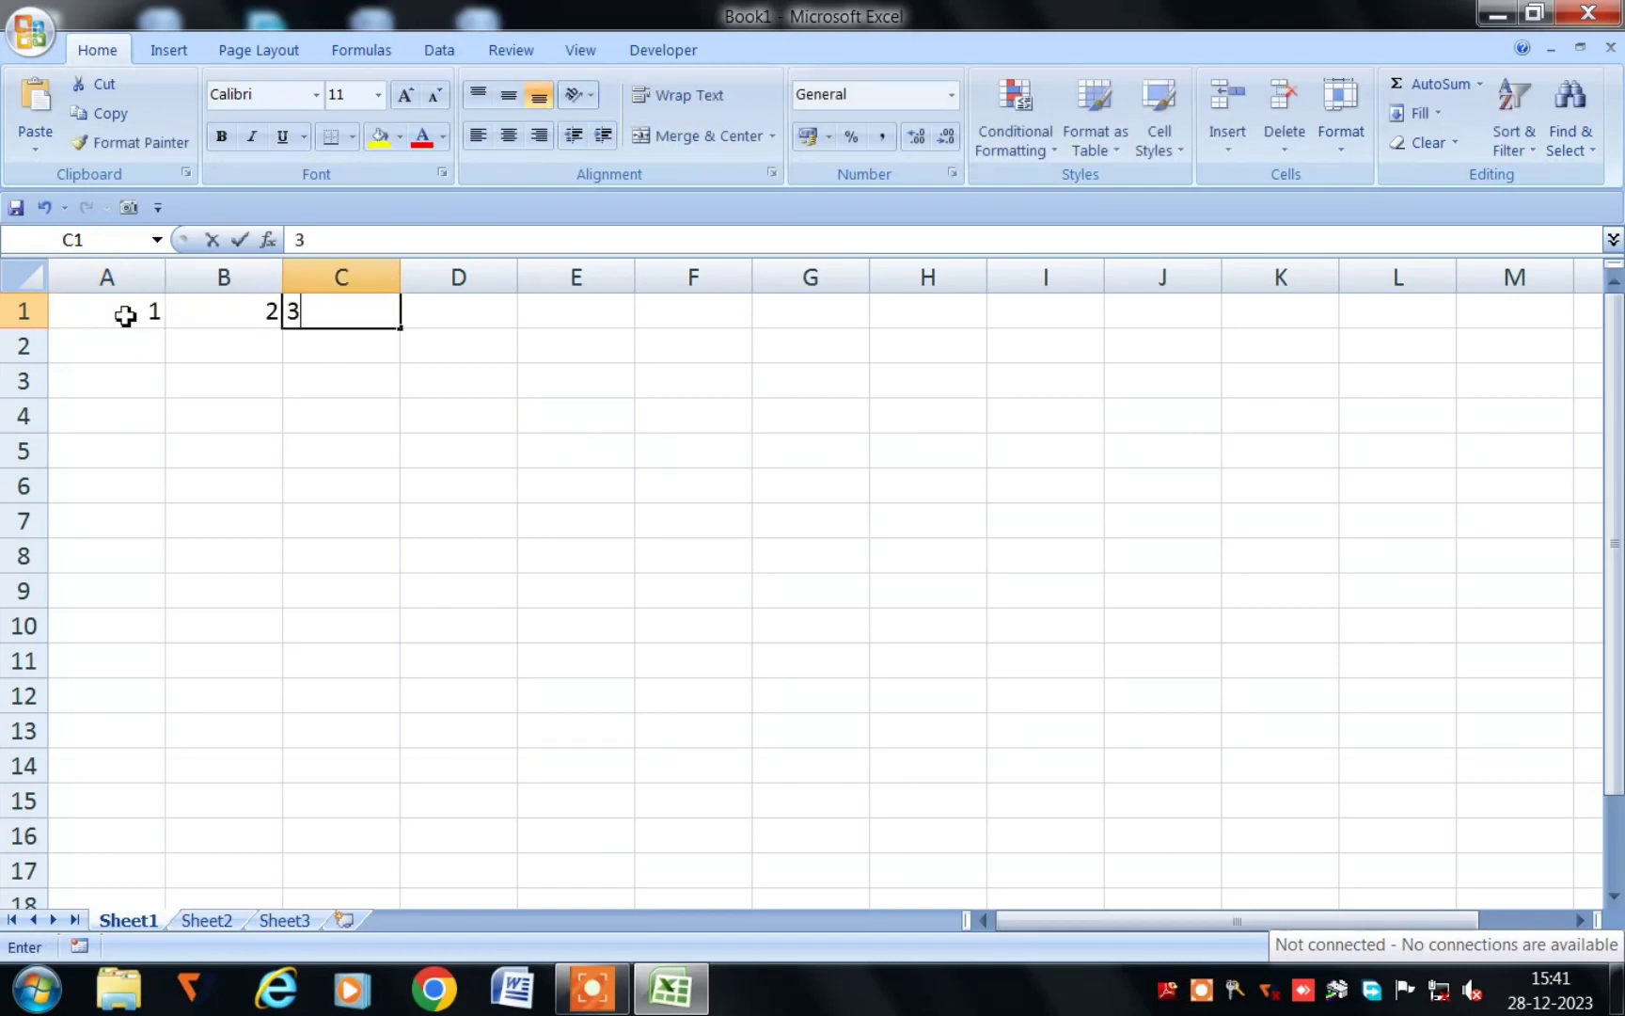
pyautogui.press('Return')
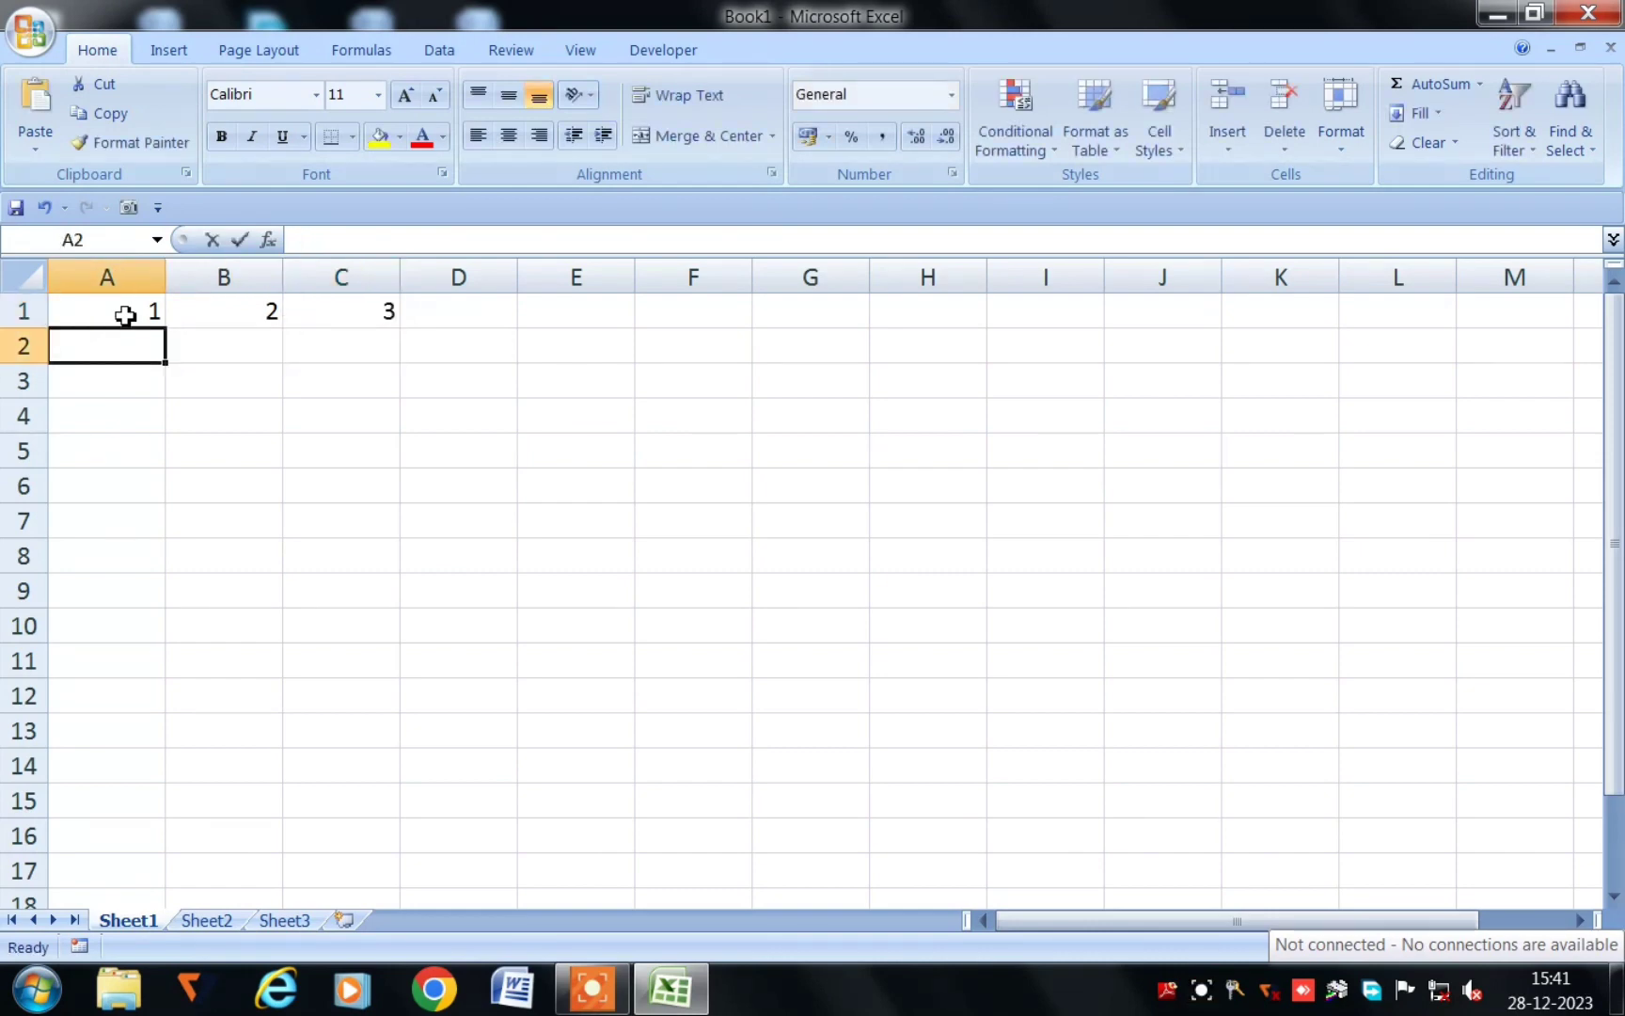
# - Enter 2, 4 and 6 across cells A2 to C2
pyautogui.write('2')
pyautogui.press('Tab')
pyautogui.write('4')
pyautogui.press('Tab')
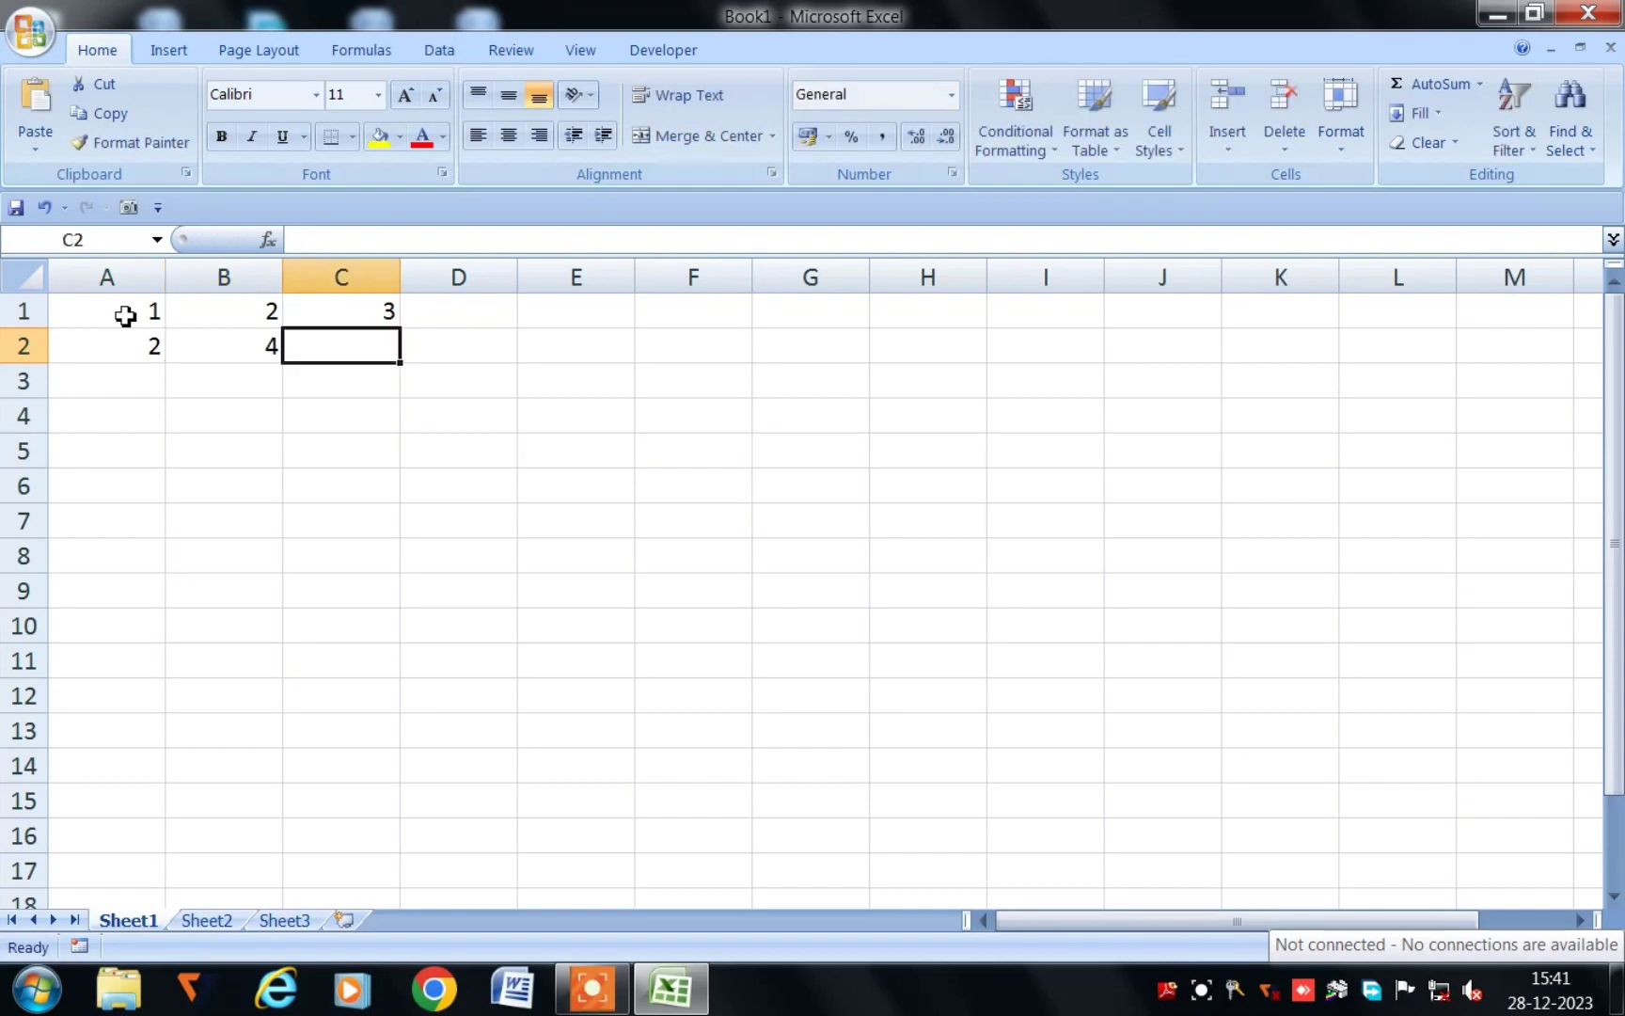
pyautogui.write('6')
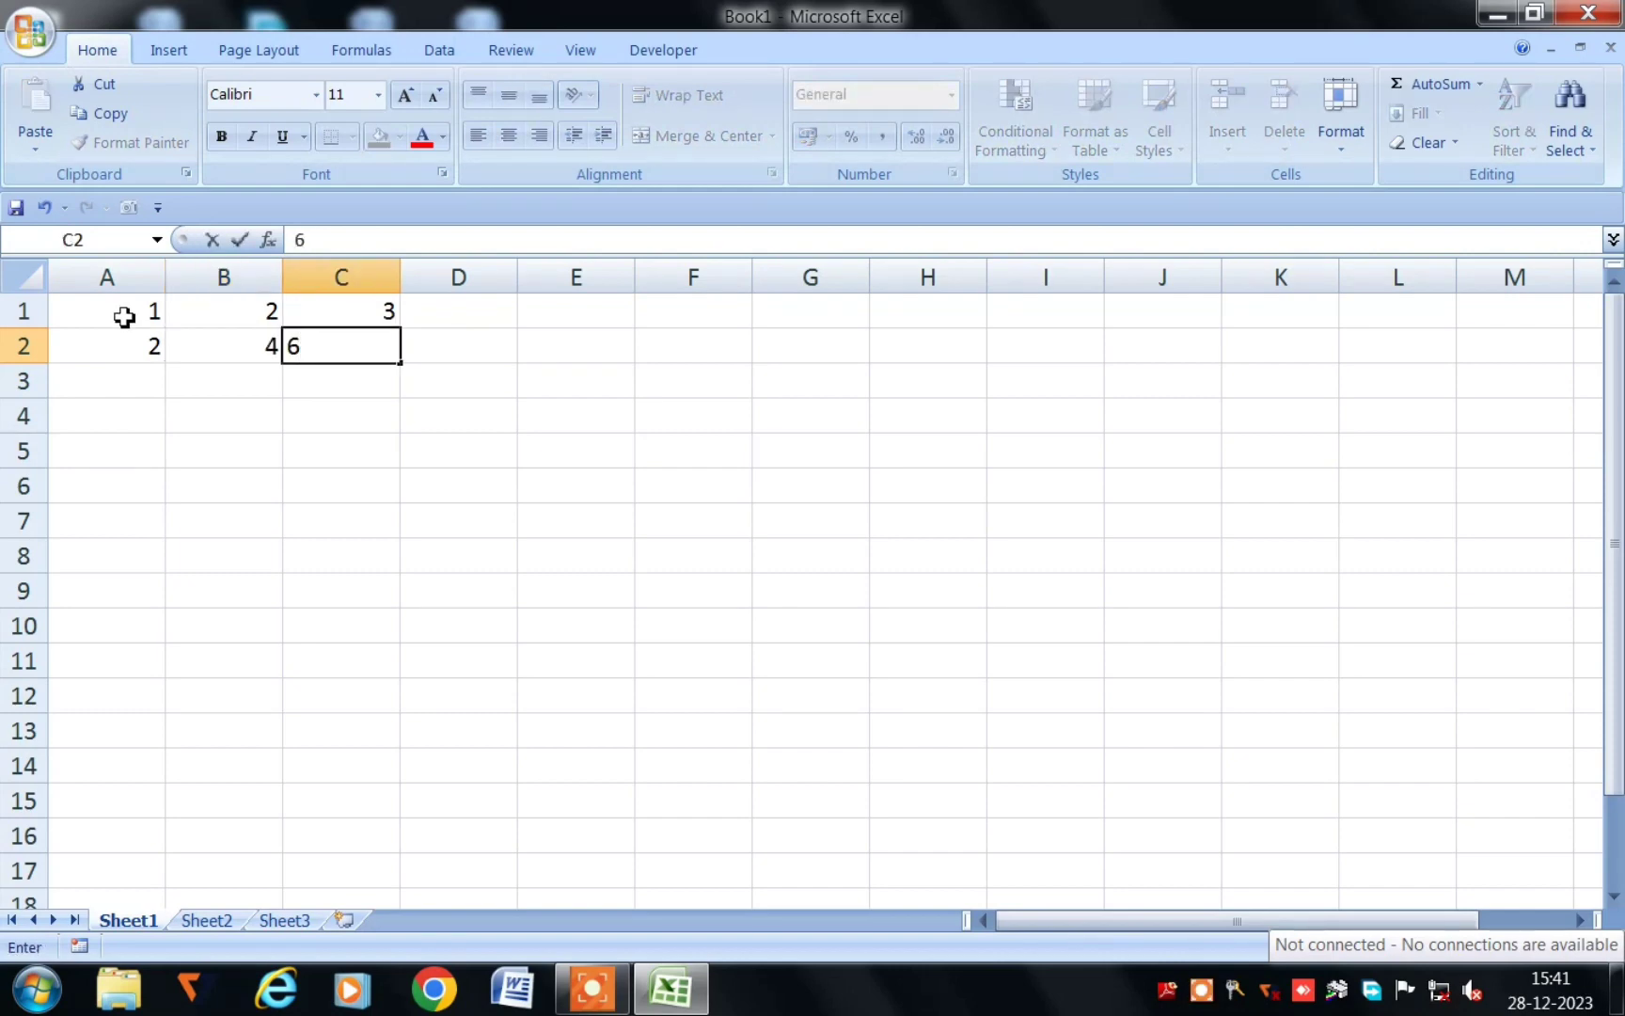
pyautogui.click(187, 510)
# - Extend the number pattern in A1:C2 with AutoFill down to row 10 and across to column T
pyautogui.moveTo(109, 327); pyautogui.dragTo(353, 343)
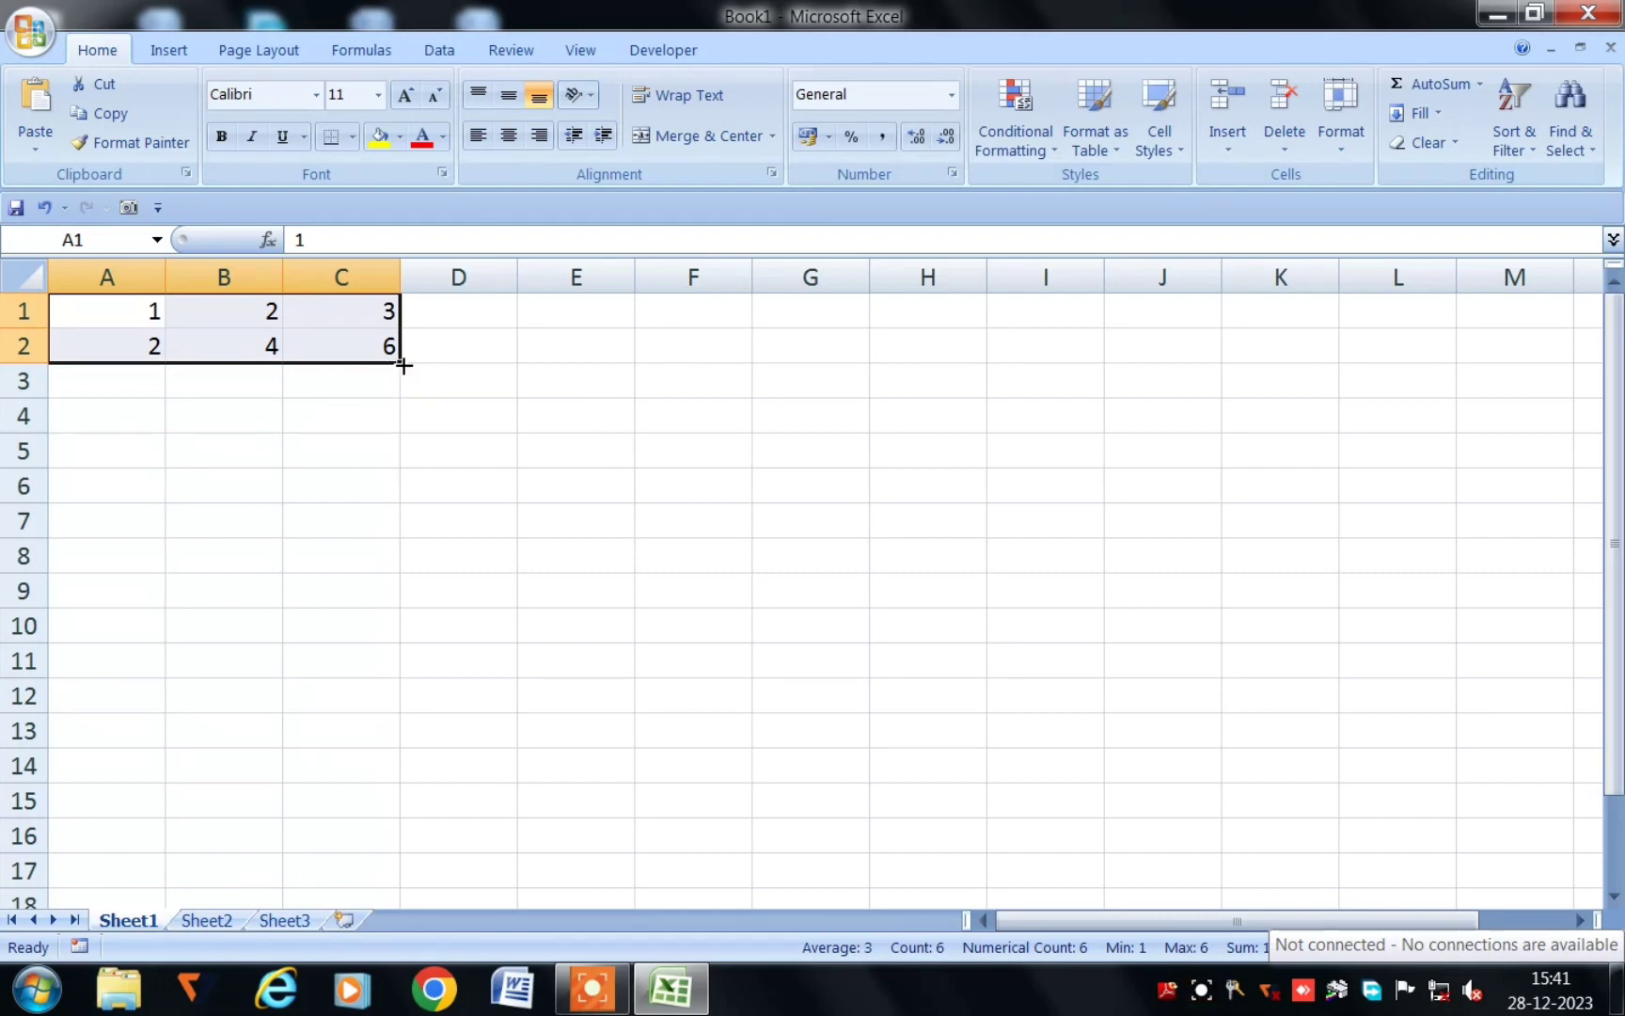
pyautogui.moveTo(403, 366); pyautogui.dragTo(389, 636)
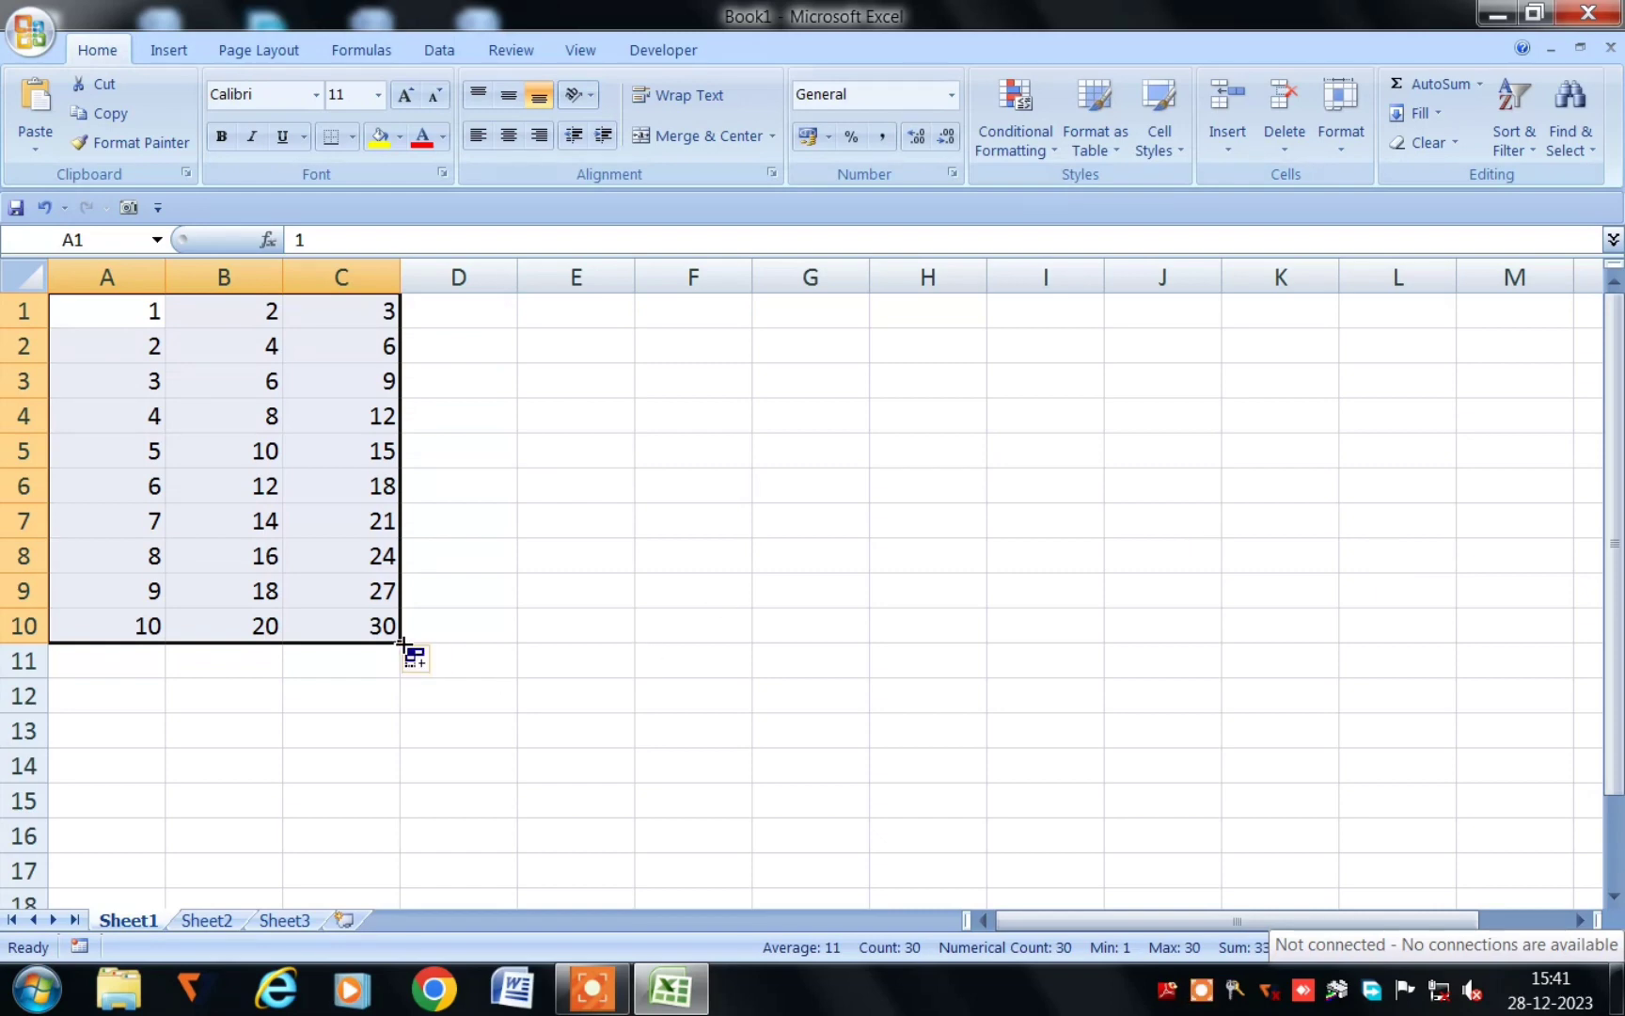
pyautogui.moveTo(402, 642); pyautogui.dragTo(501, 647)
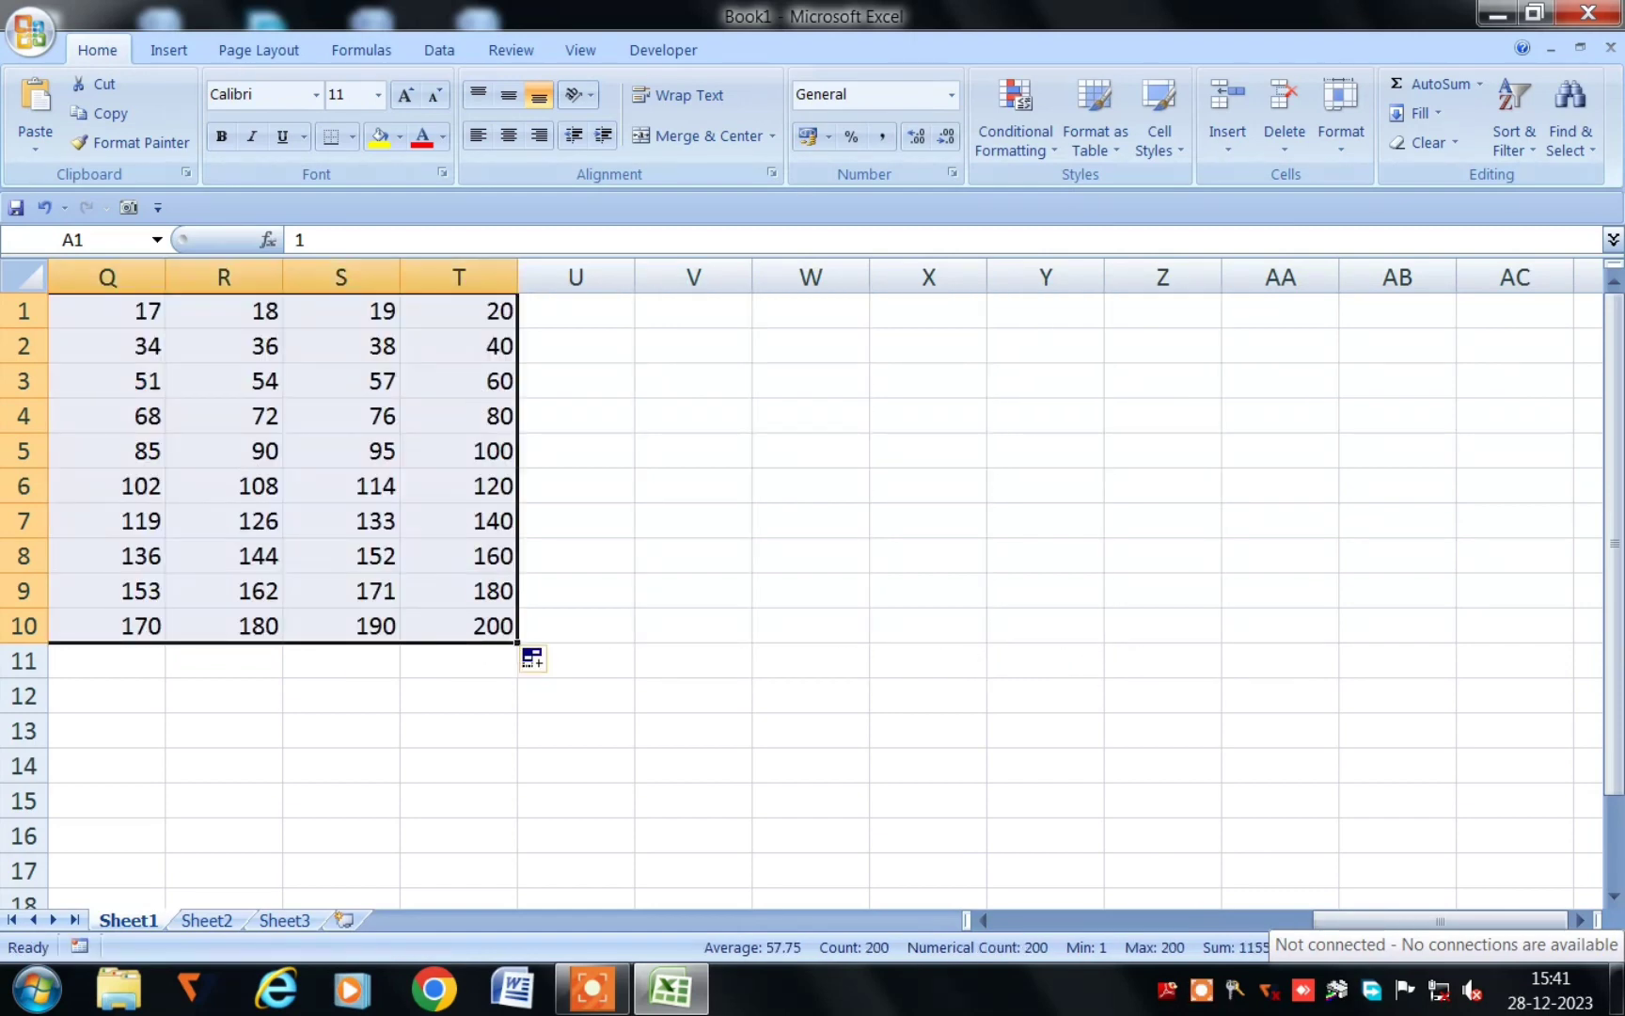
pyautogui.moveTo(1373, 922); pyautogui.dragTo(1011, 931)
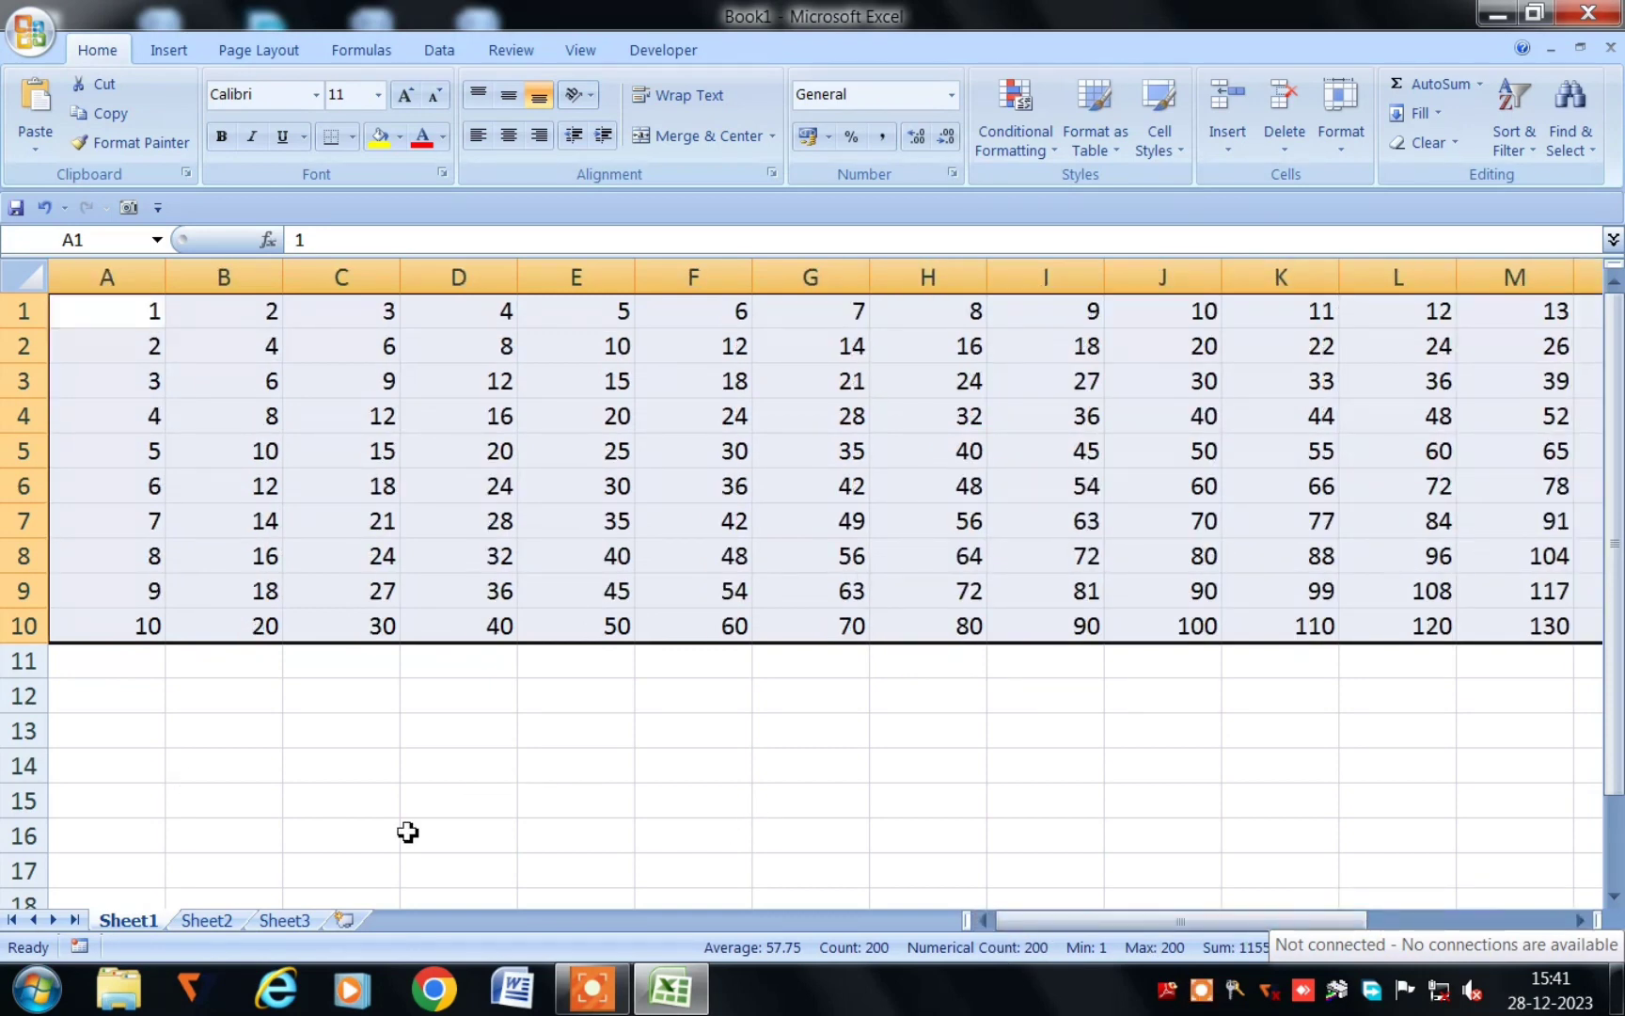
pyautogui.scroll(-2, 410, 833)
pyautogui.scroll(2, 569, 745)
# - Enter January in B14 and fill the month series down to B22
pyautogui.scroll(-2, 569, 746)
pyautogui.click(247, 546)
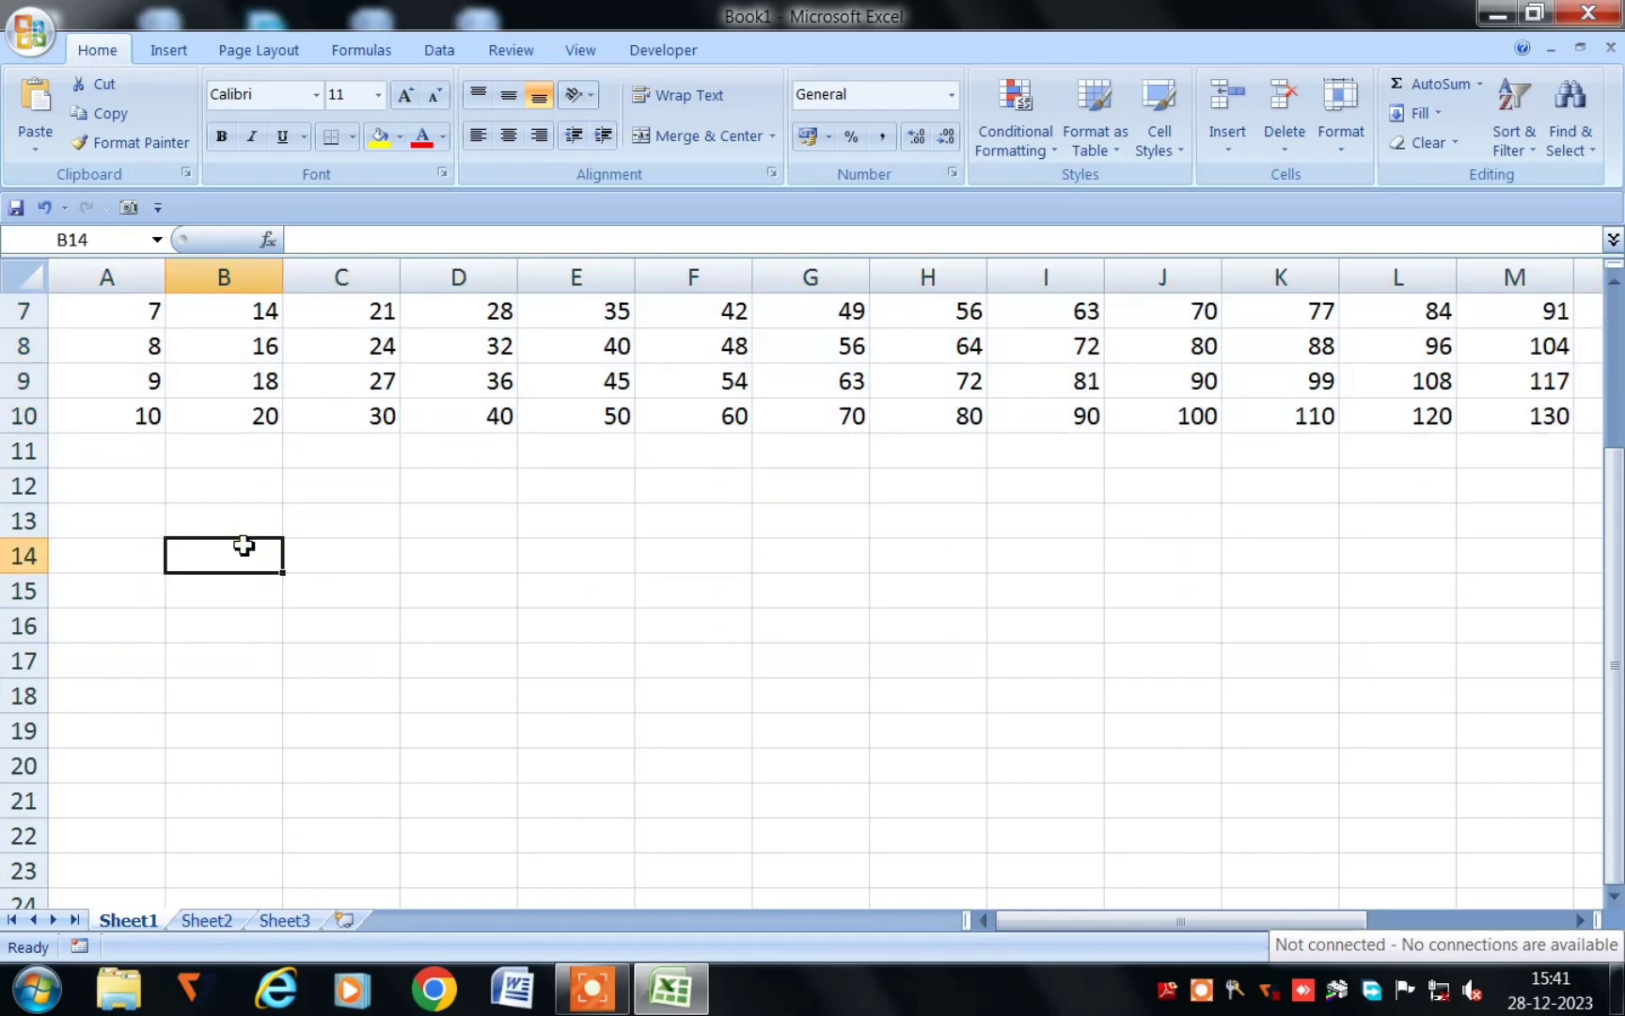
pyautogui.write('Jan')
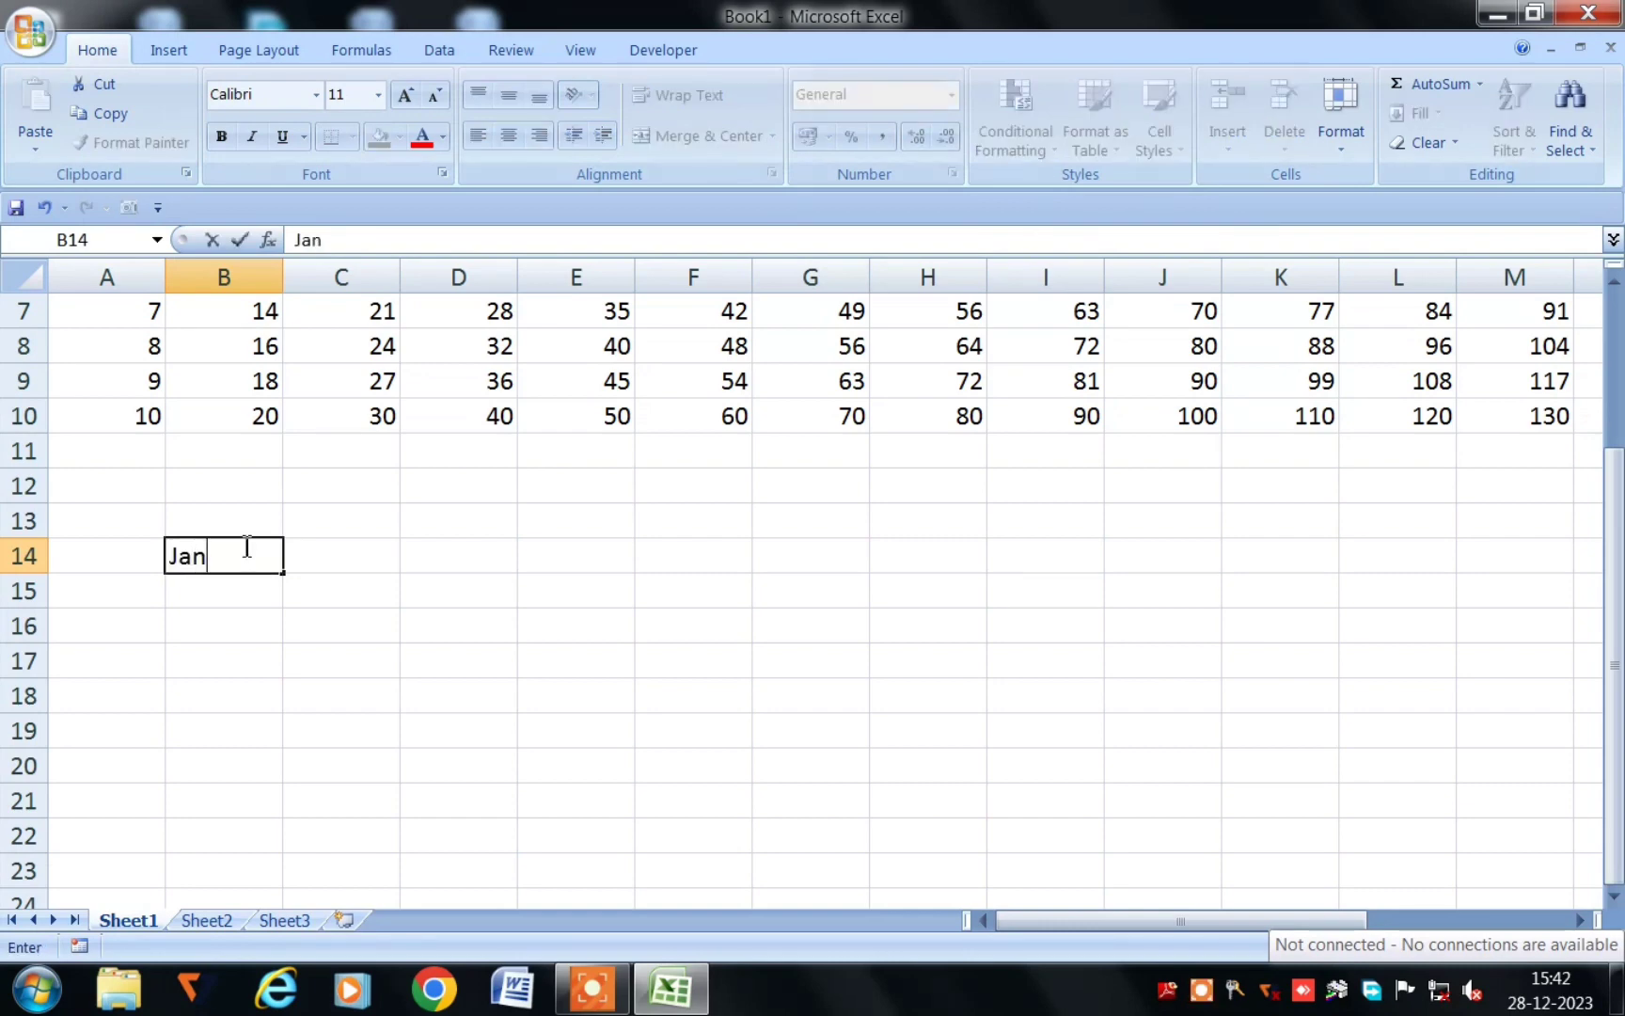
pyautogui.press('BackSpace')
pyautogui.press('BackSpace')
pyautogui.write('anuary')
pyautogui.click(295, 670)
pyautogui.click(274, 553)
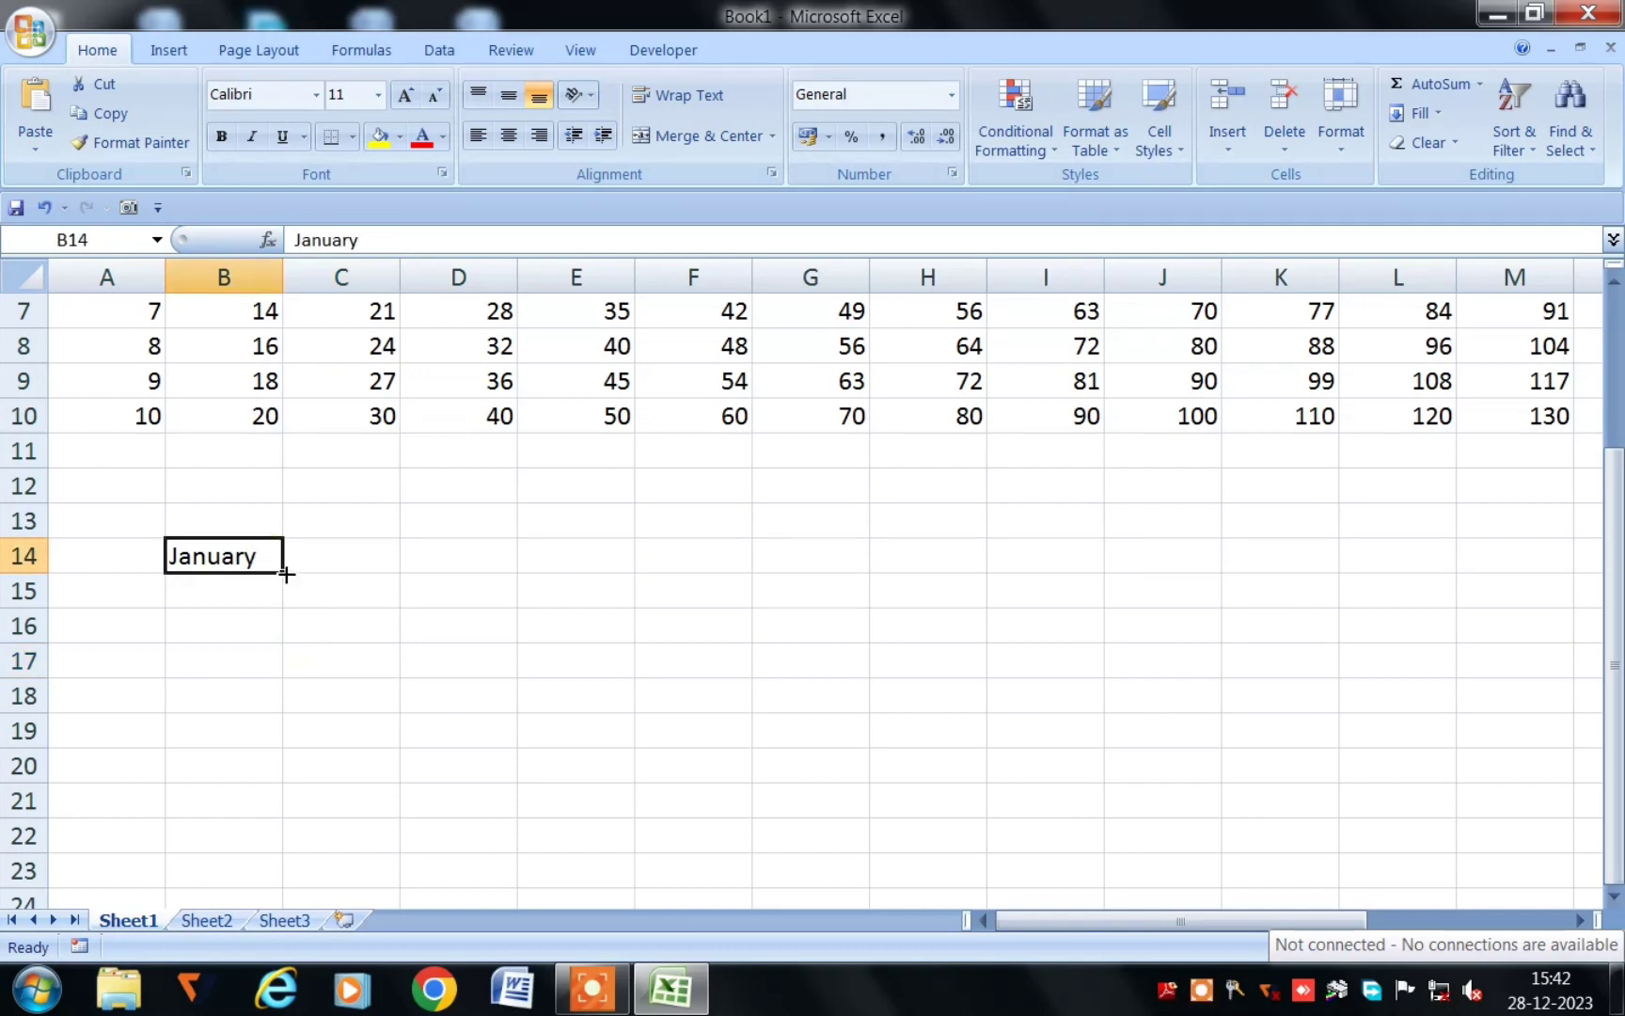
pyautogui.moveTo(286, 573); pyautogui.dragTo(291, 863)
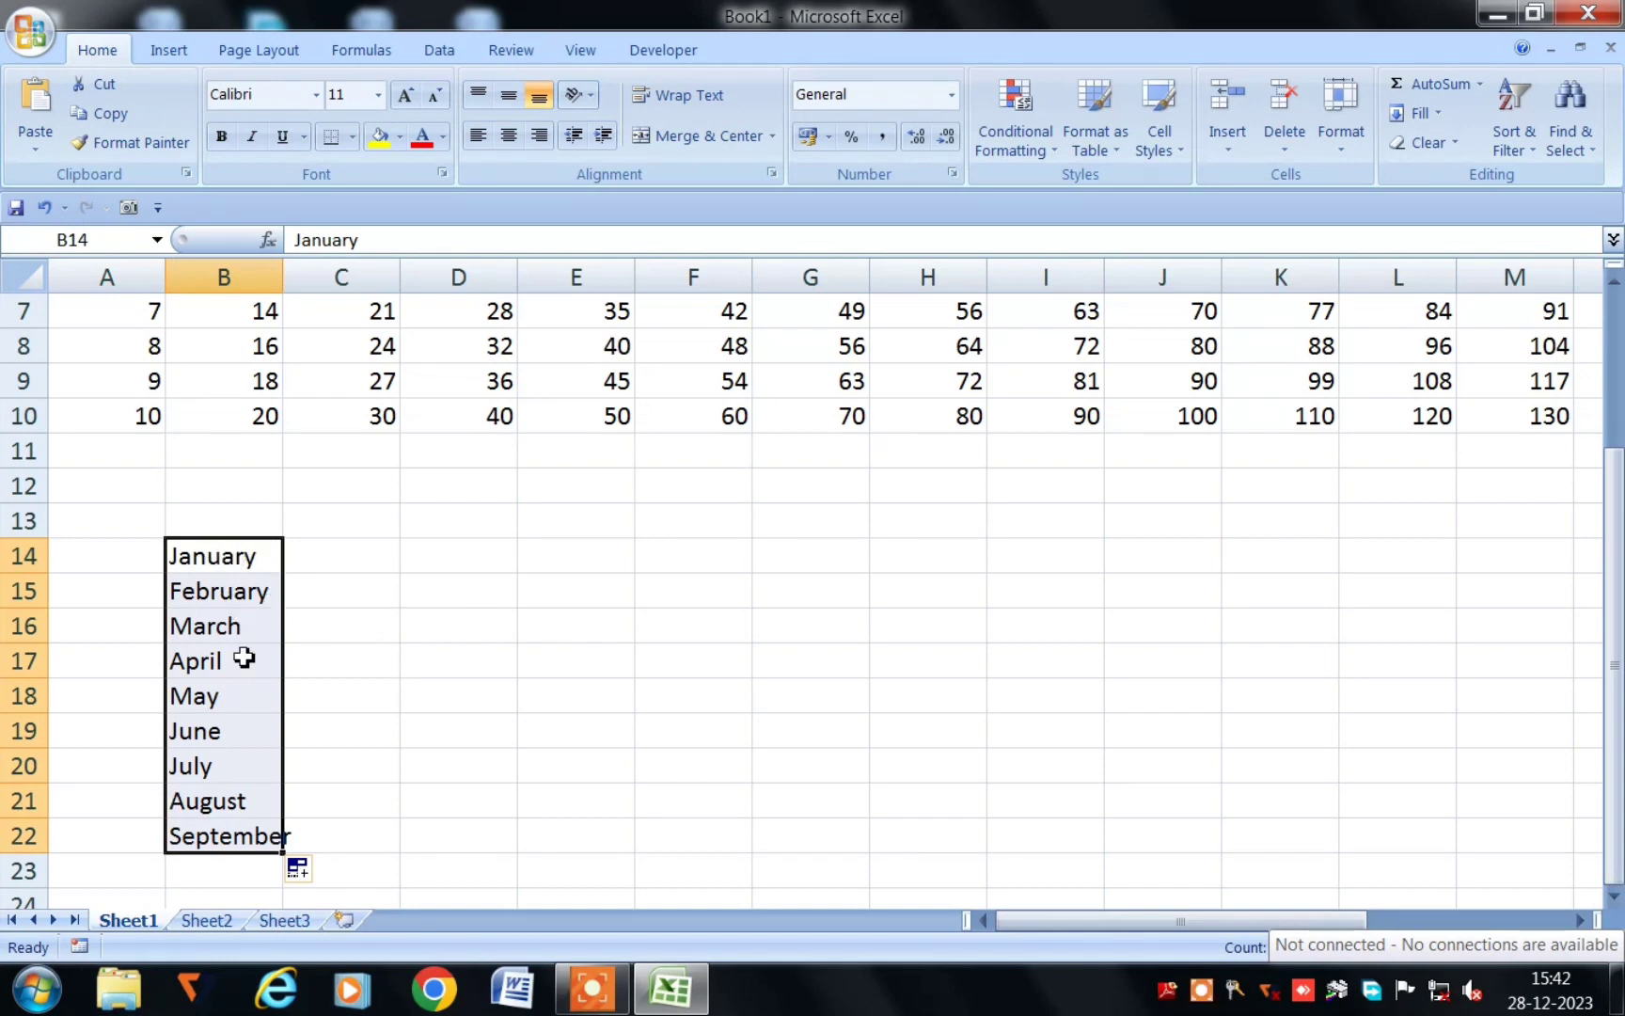
# - Enter may in D14 and fill the month series down to D23
pyautogui.click(232, 705)
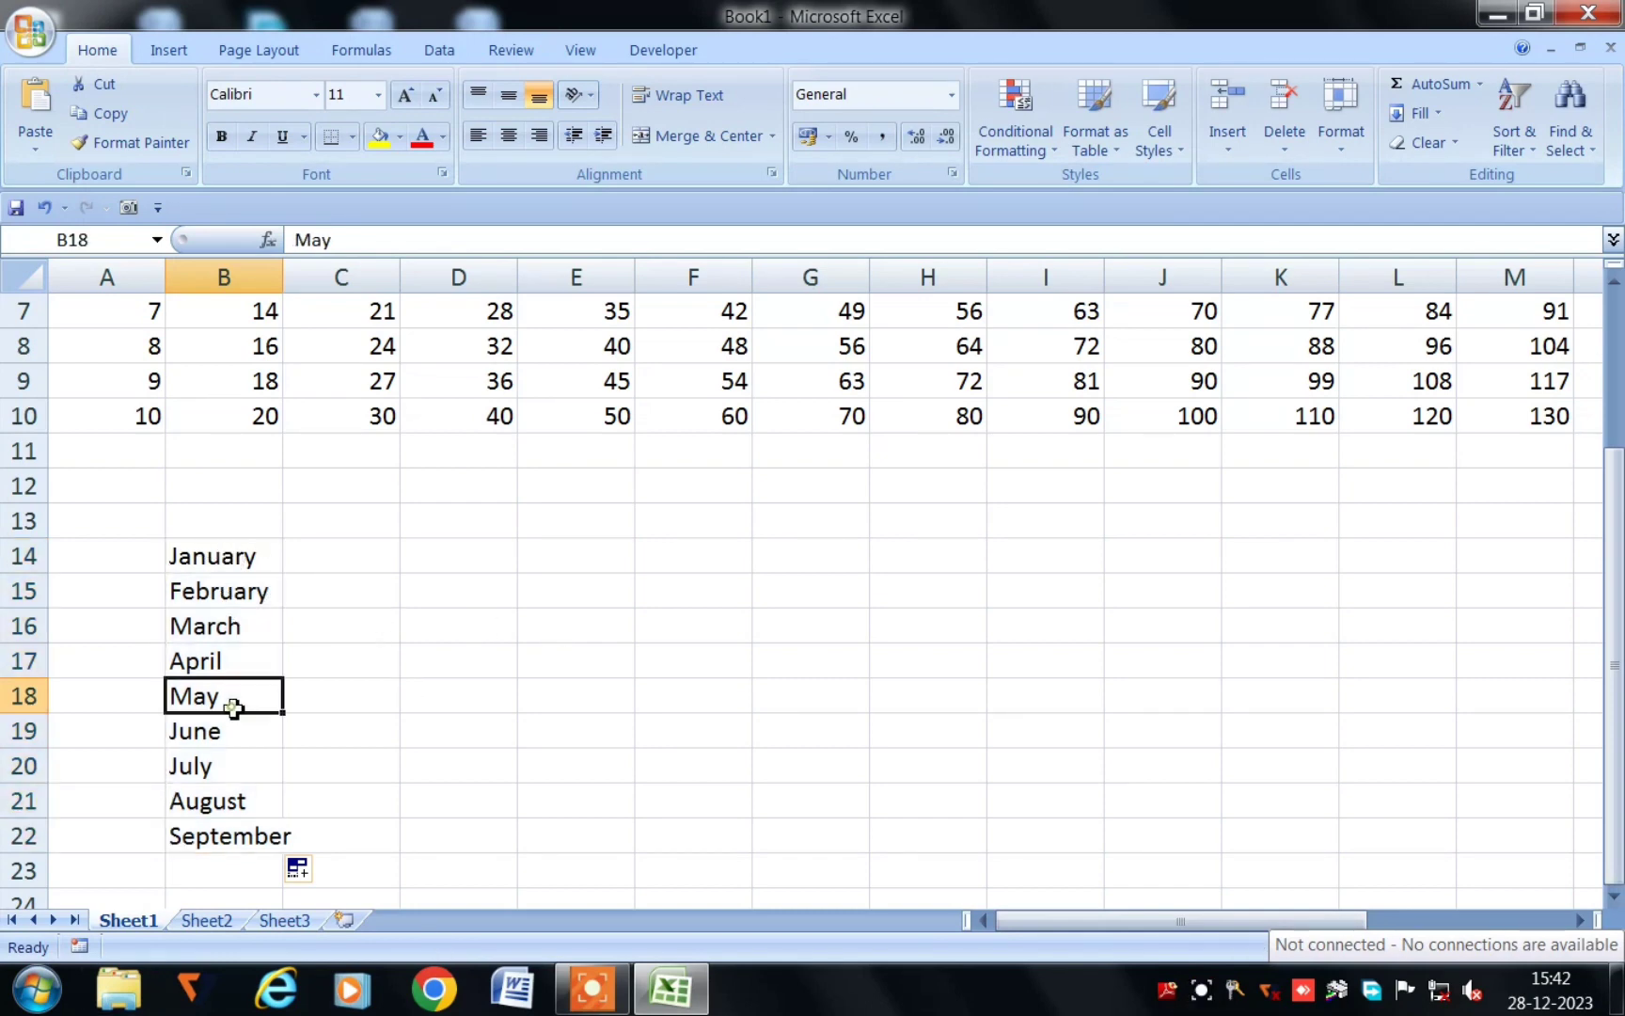
pyautogui.click(456, 567)
pyautogui.write('ma')
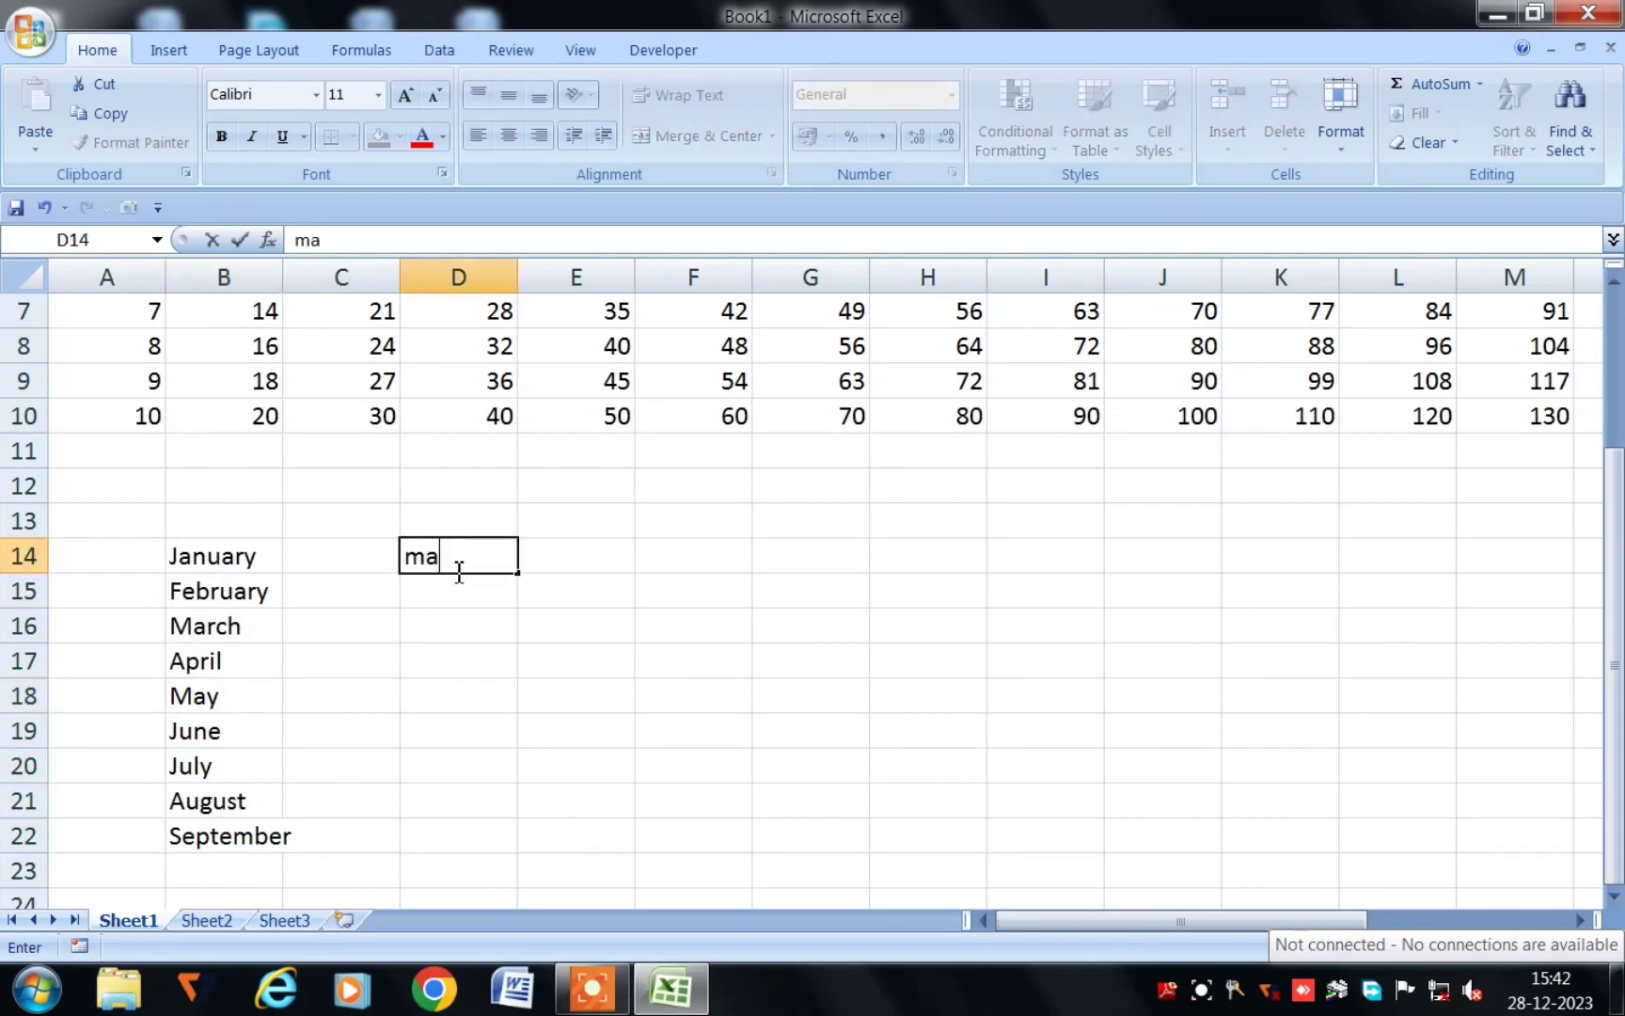
pyautogui.write('y')
pyautogui.click(499, 649)
pyautogui.click(490, 551)
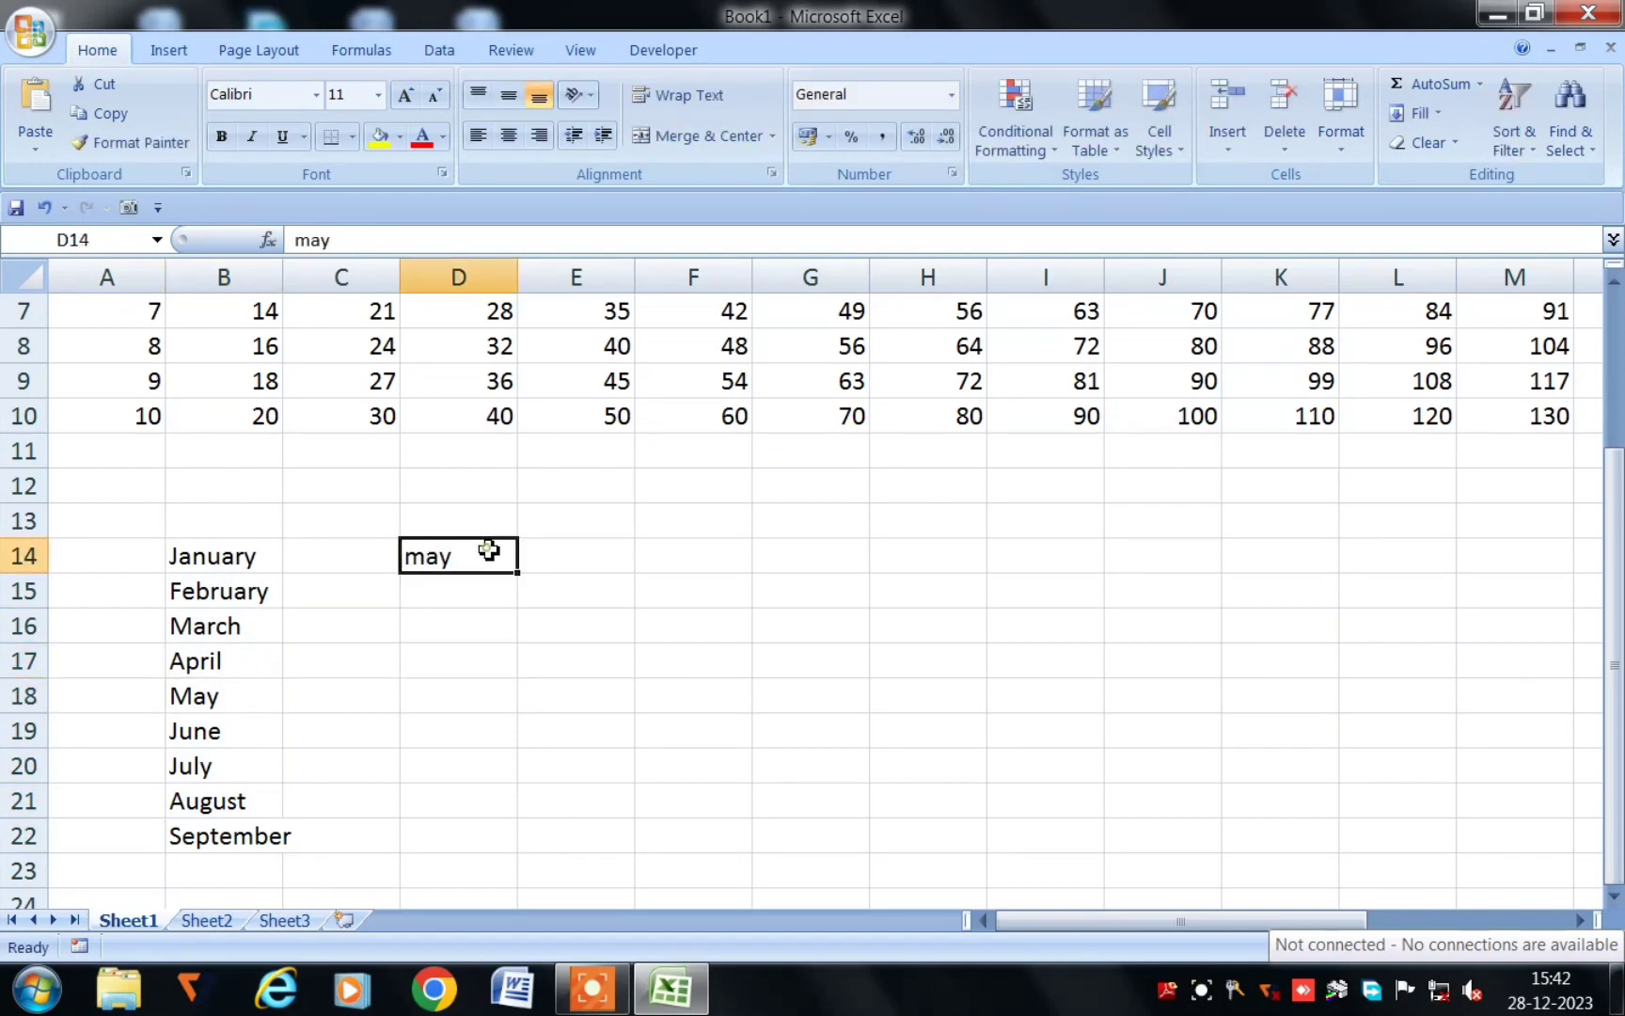
pyautogui.moveTo(518, 577); pyautogui.dragTo(498, 884)
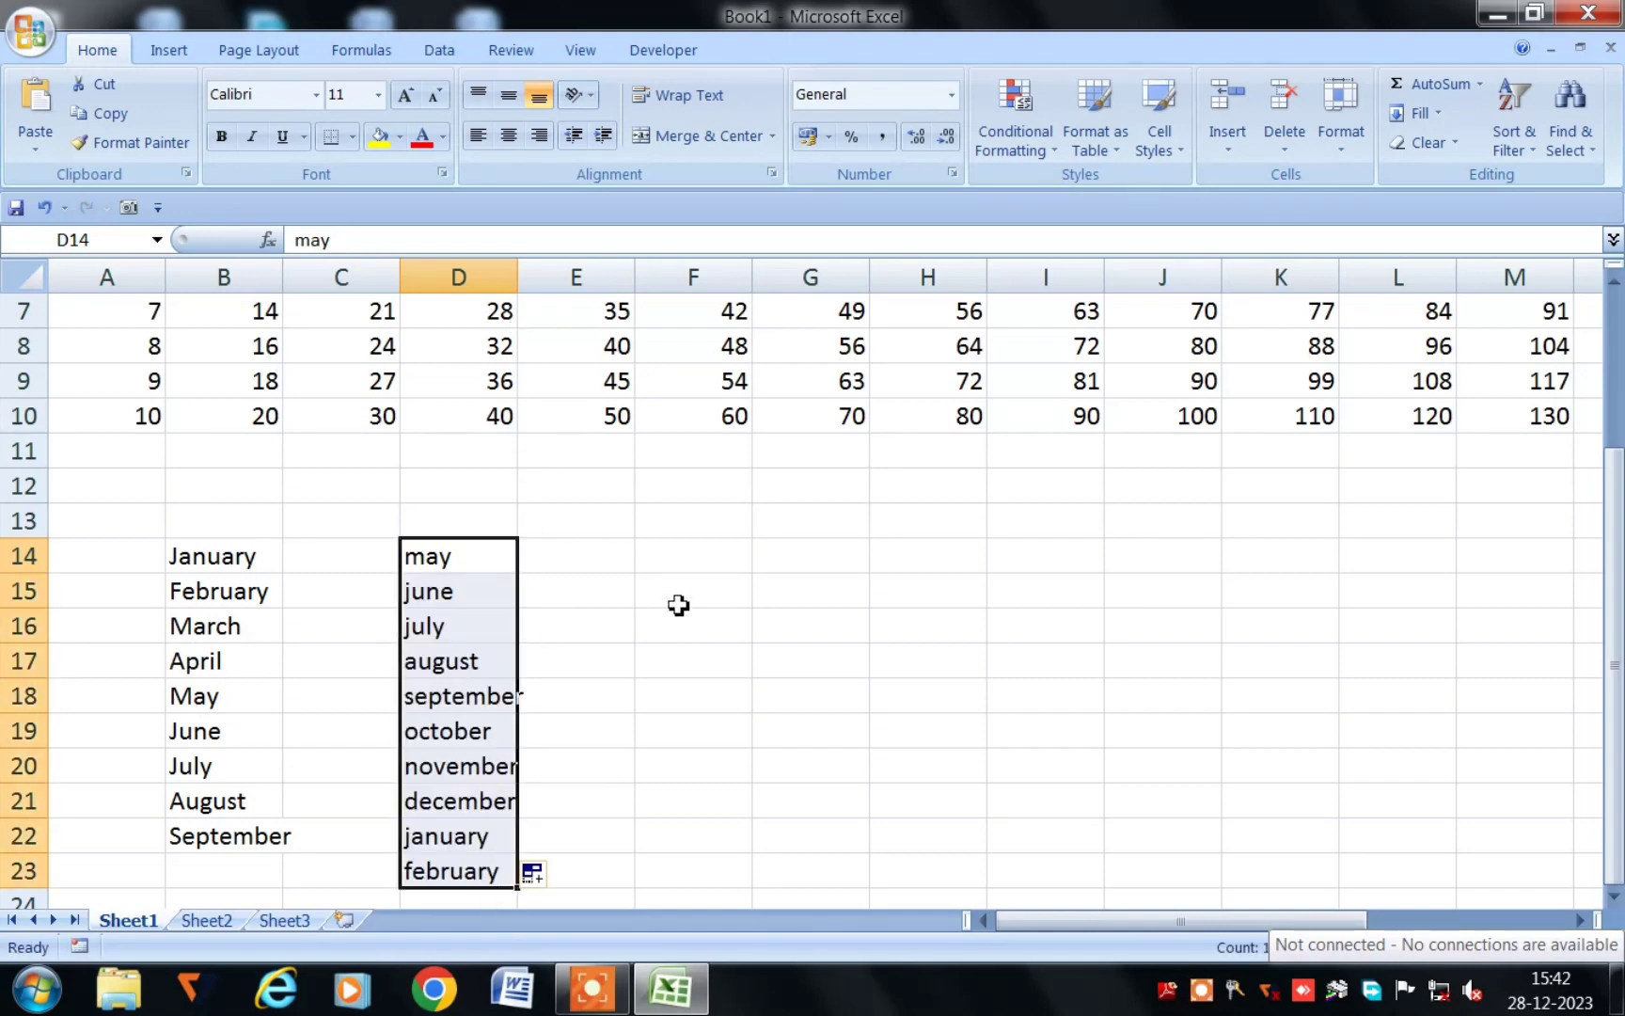
# - Enter Sunday in F14 and fill the weekday series down to F23
pyautogui.click(692, 564)
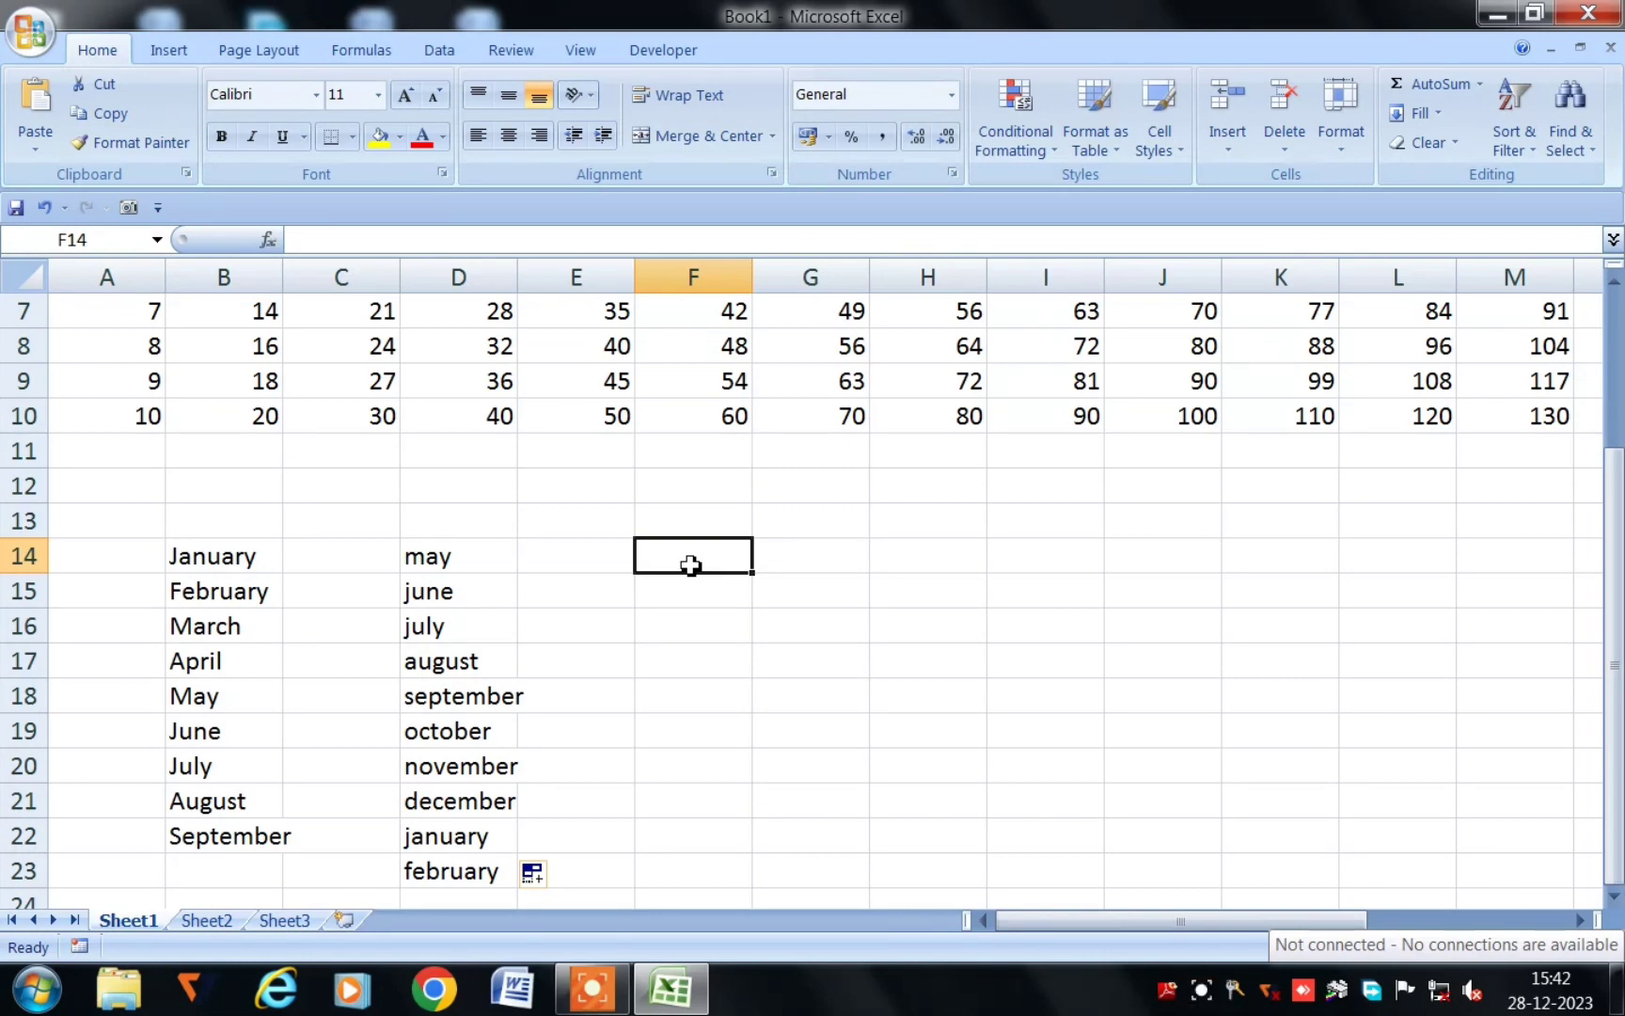
pyautogui.write('s')
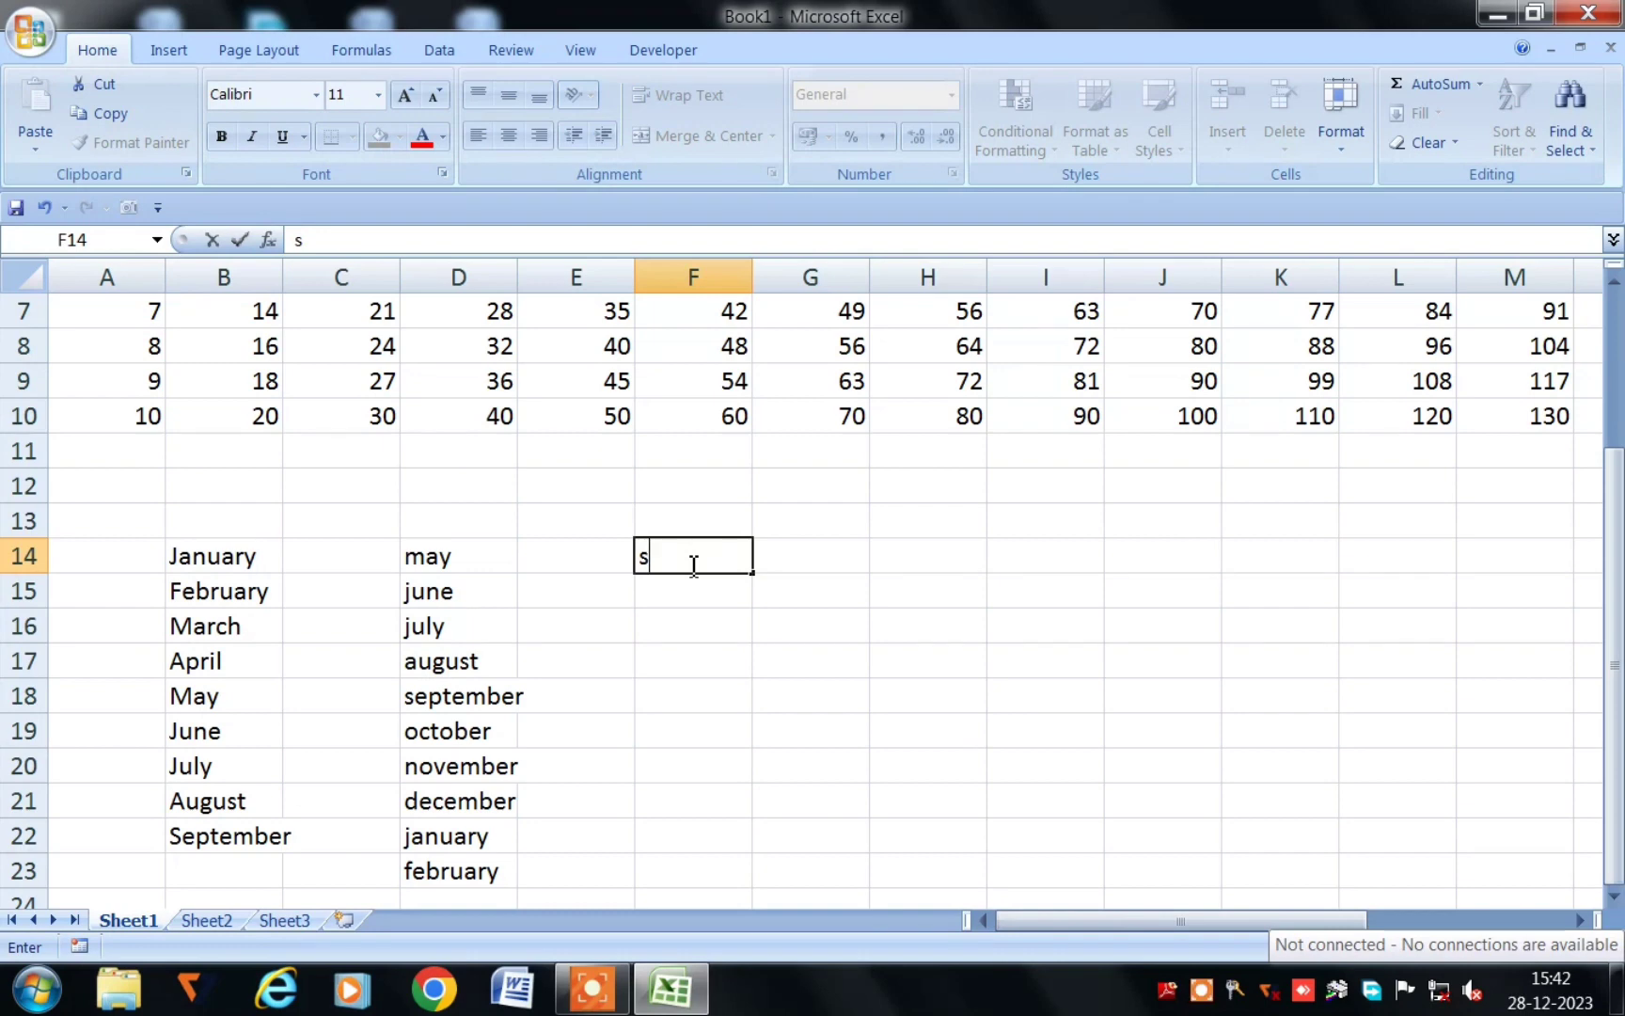
pyautogui.write('unday')
pyautogui.click(768, 599)
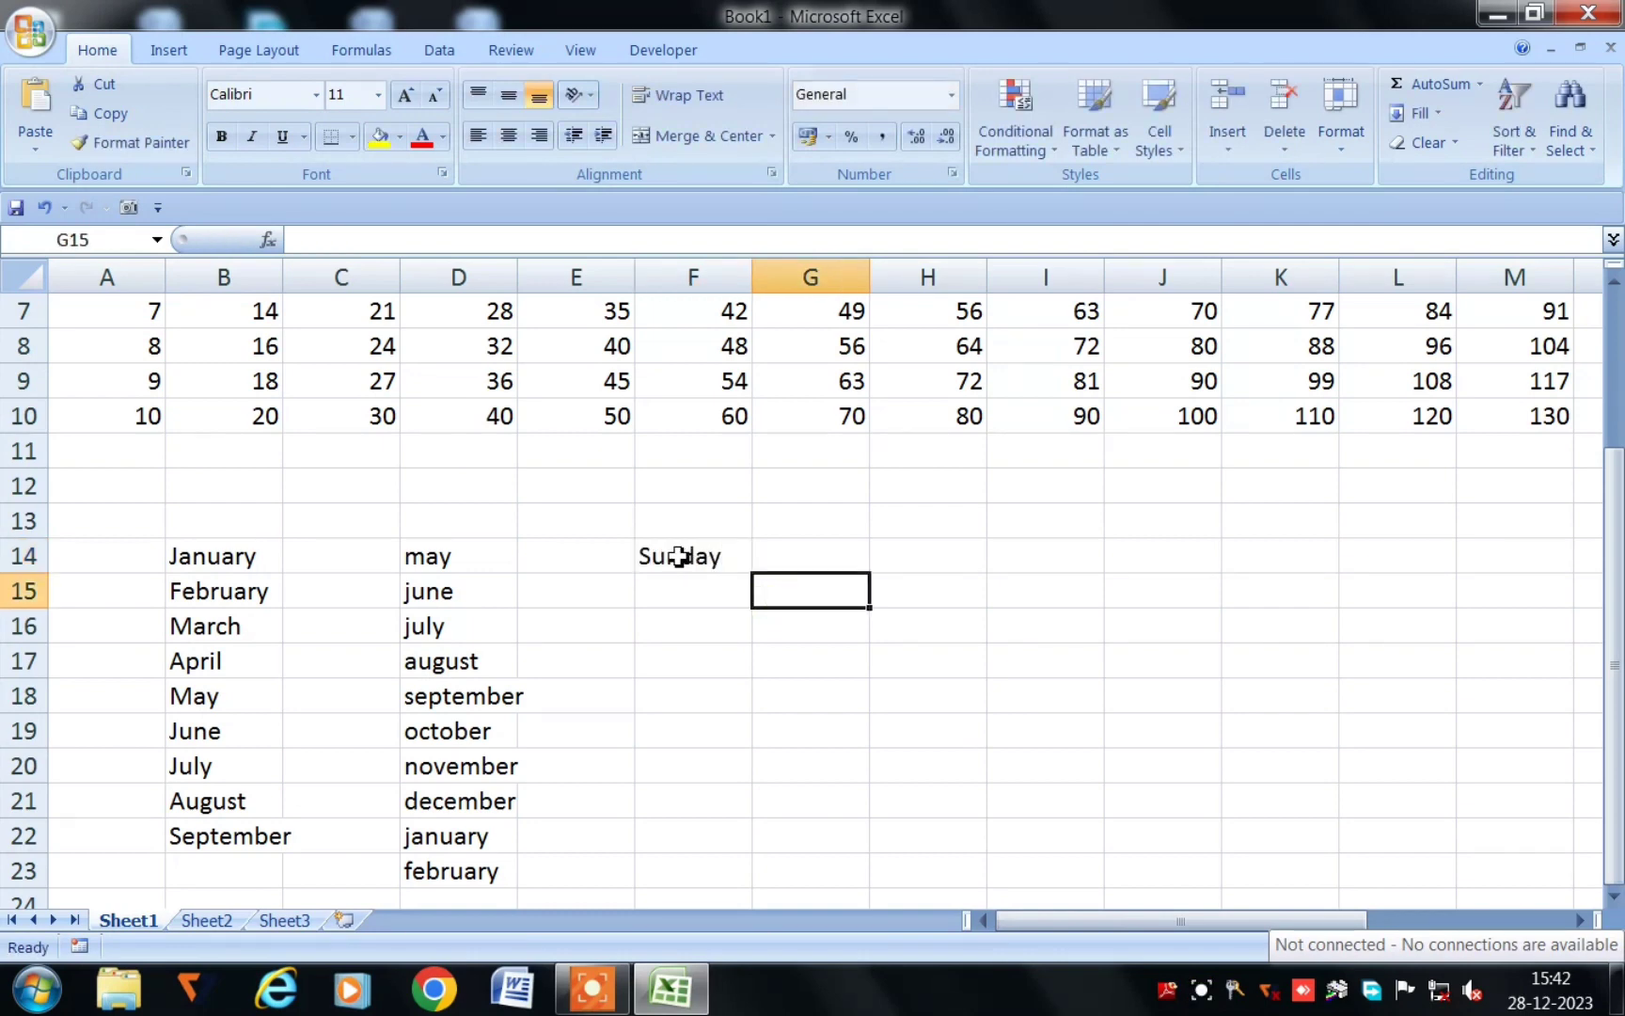
pyautogui.click(679, 557)
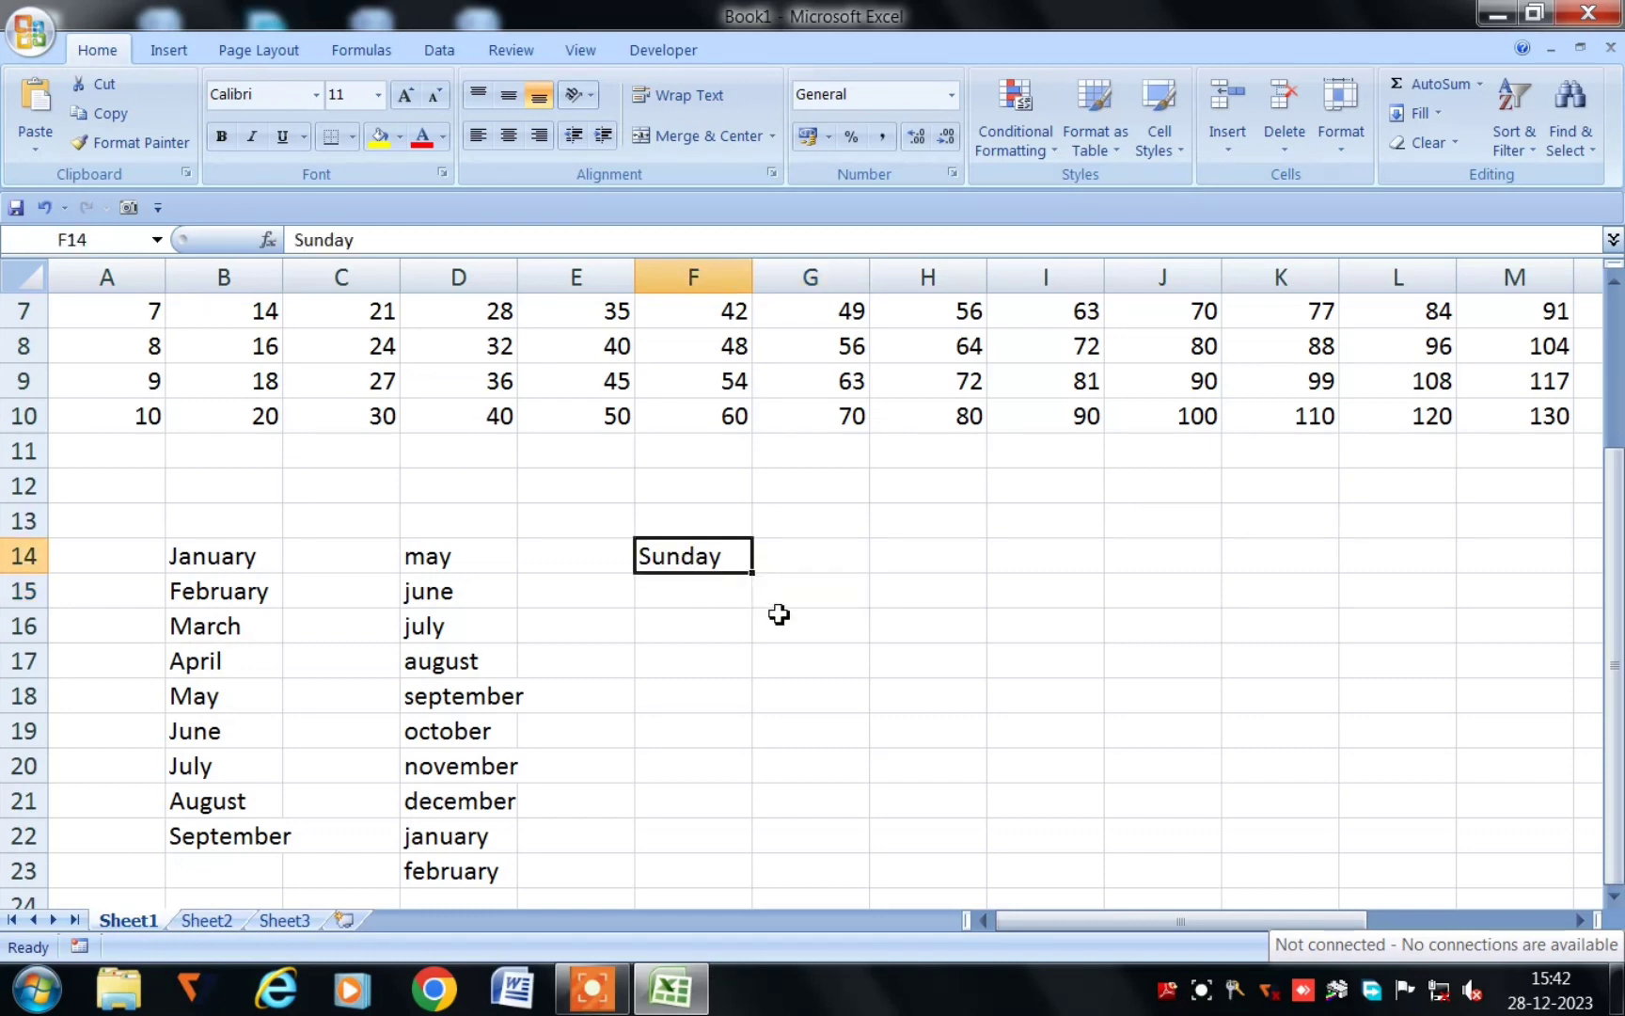
pyautogui.moveTo(756, 576); pyautogui.dragTo(758, 900)
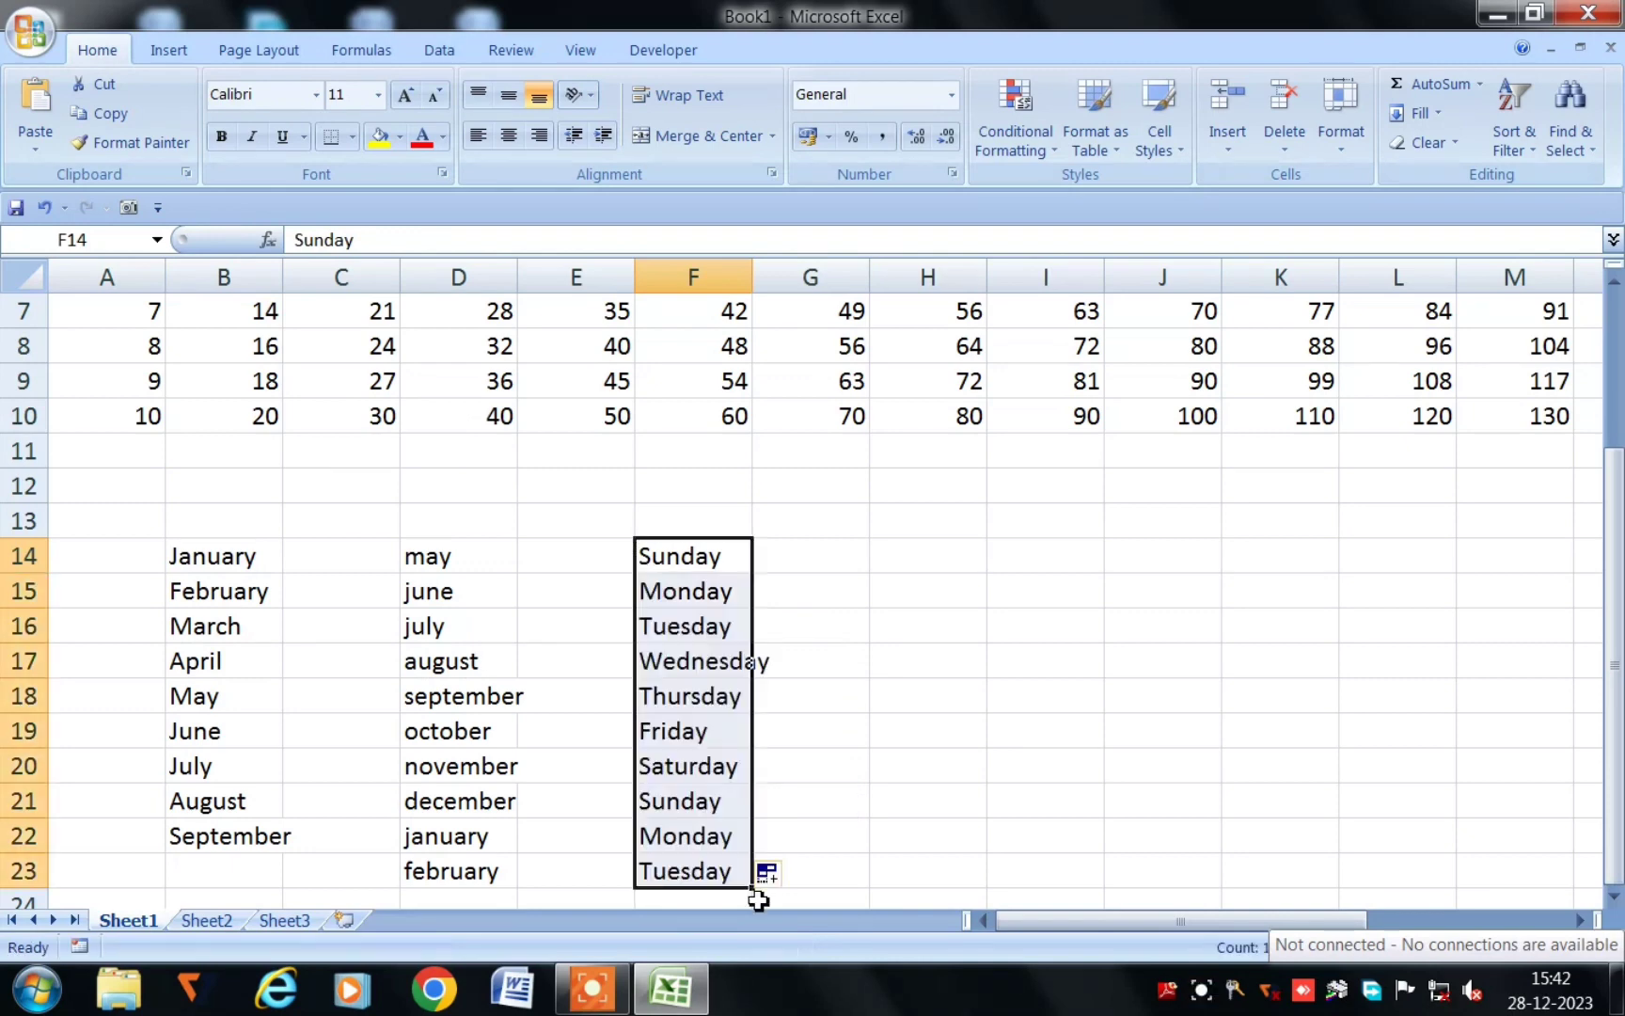
pyautogui.click(1202, 990)
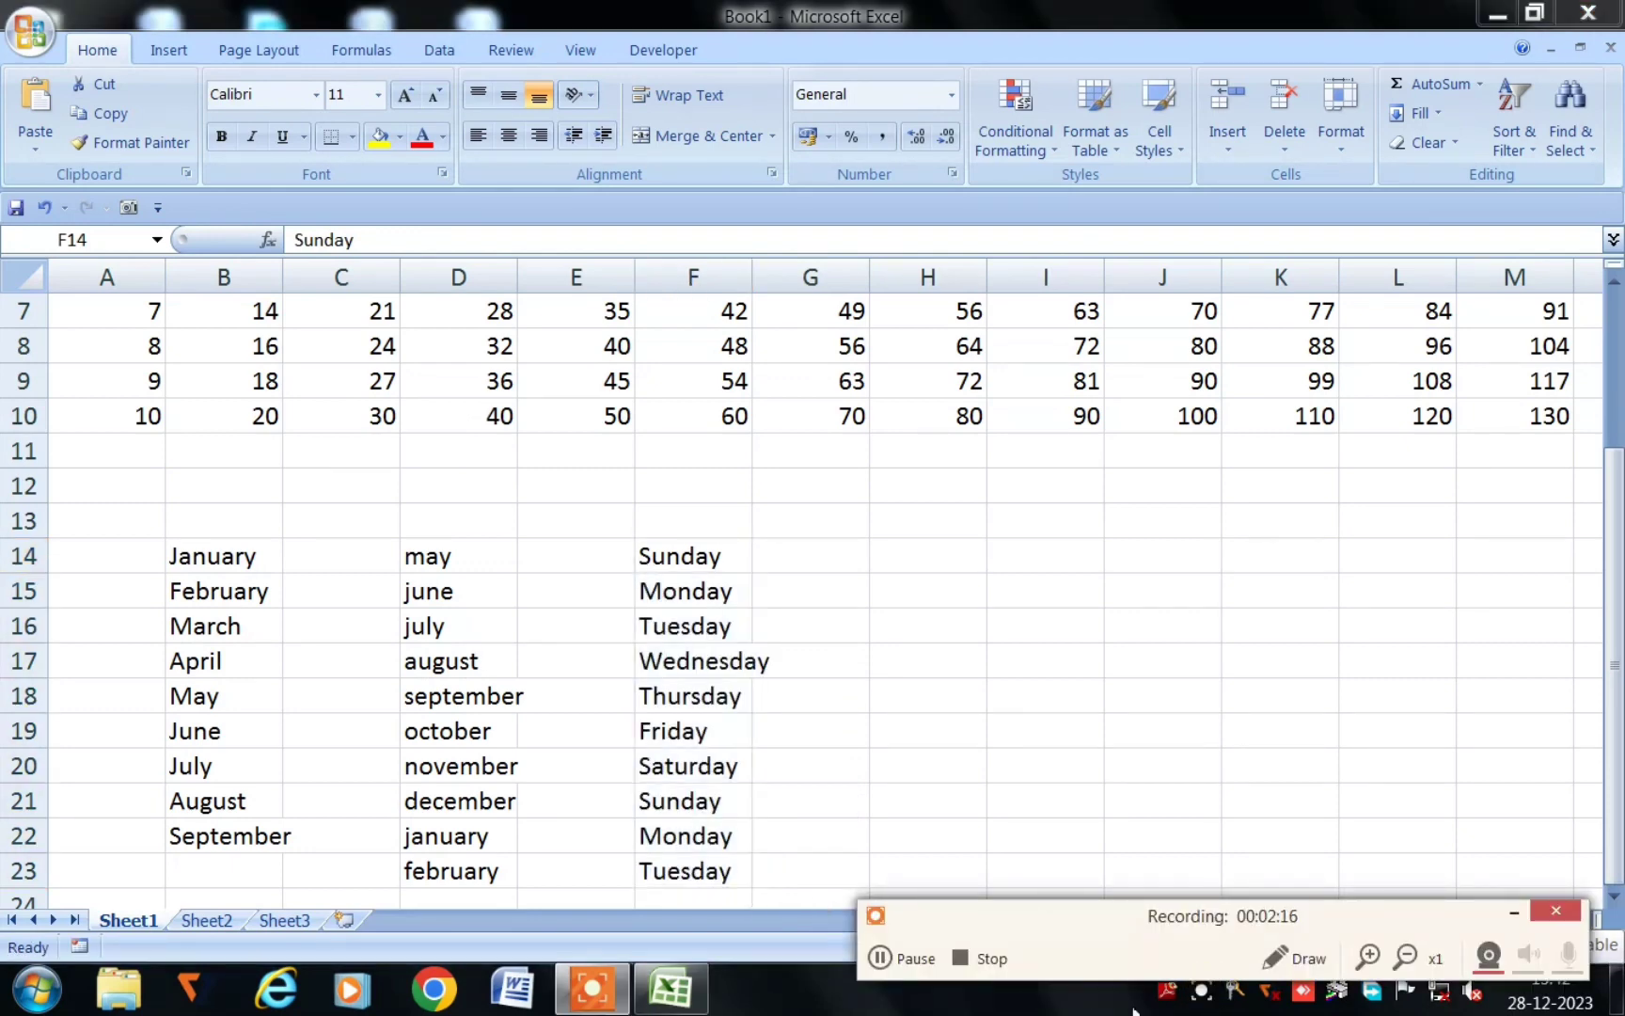
pyautogui.click(1511, 911)
pyautogui.click(920, 625)
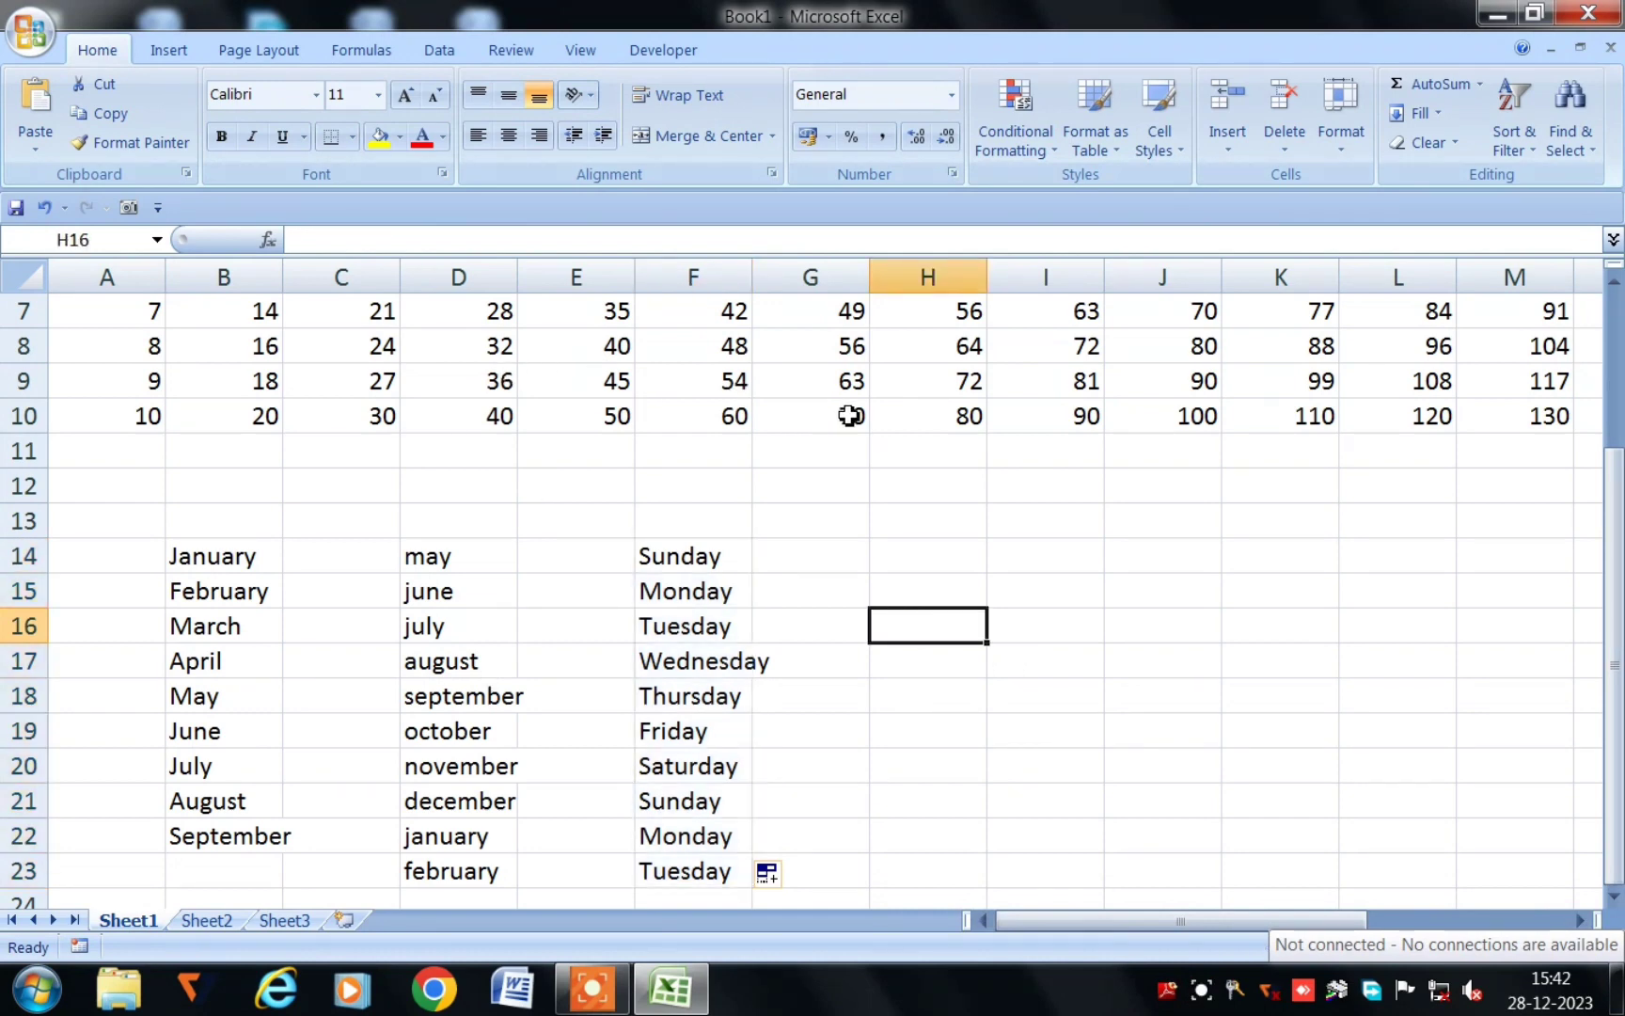
pyautogui.click(207, 619)
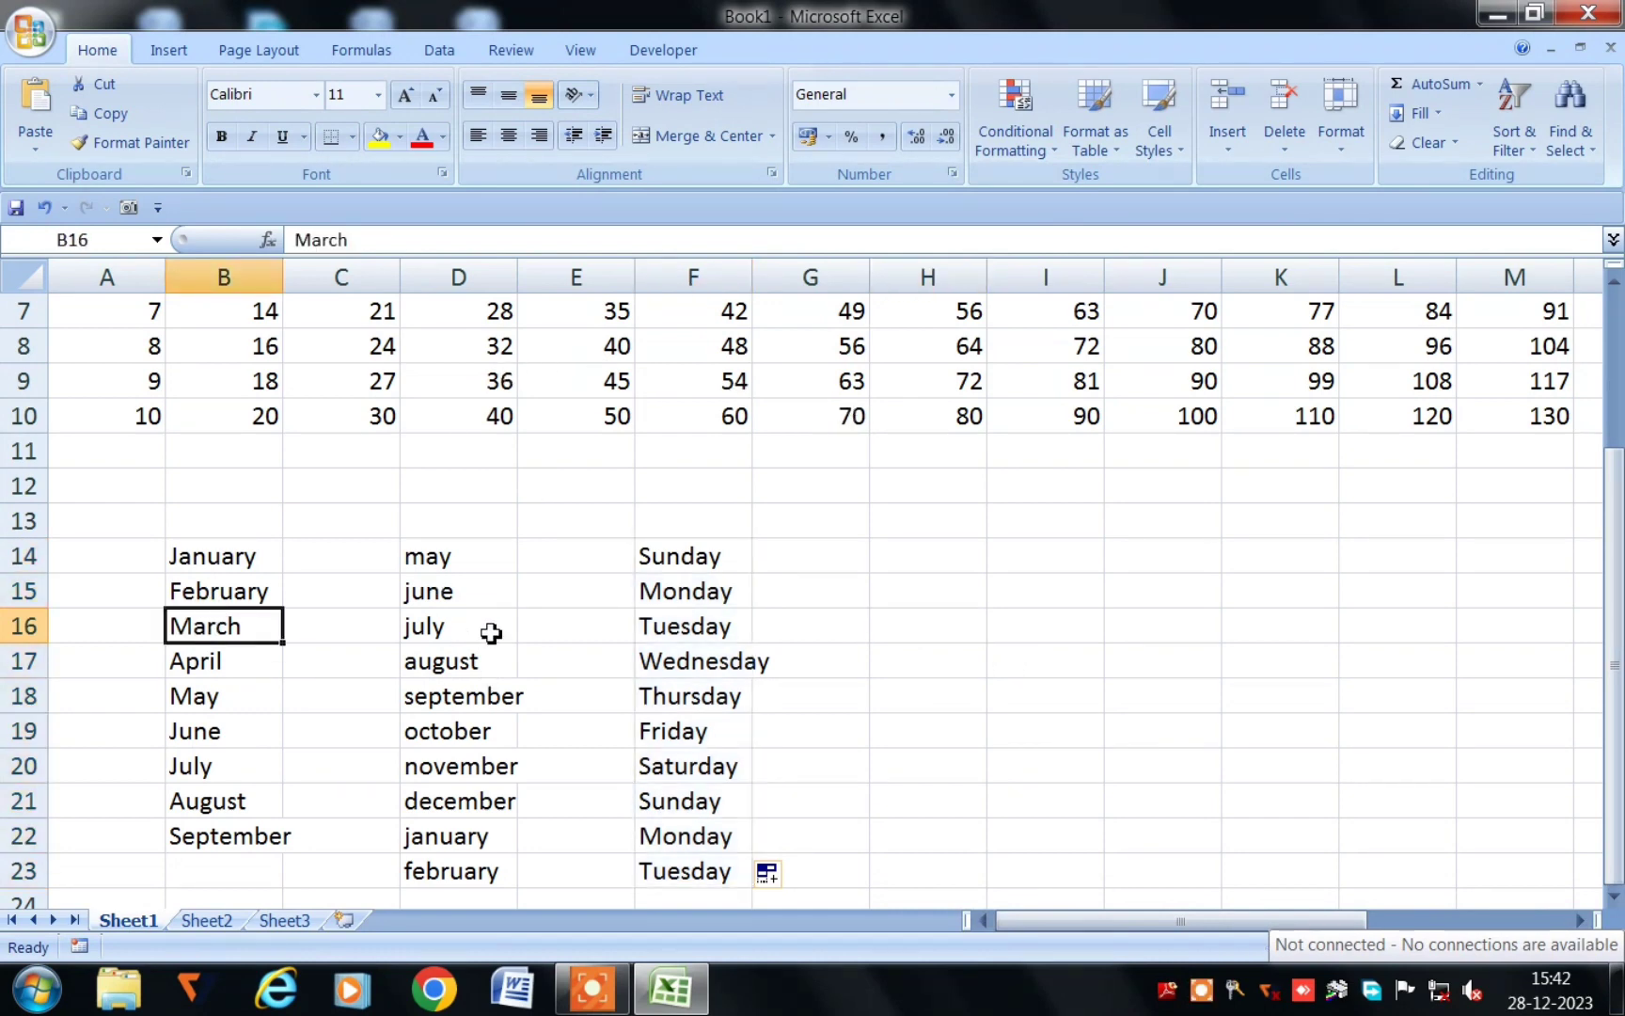
# - Try filling the text hasana from I14 down to I19, and clear those cells
pyautogui.click(1008, 569)
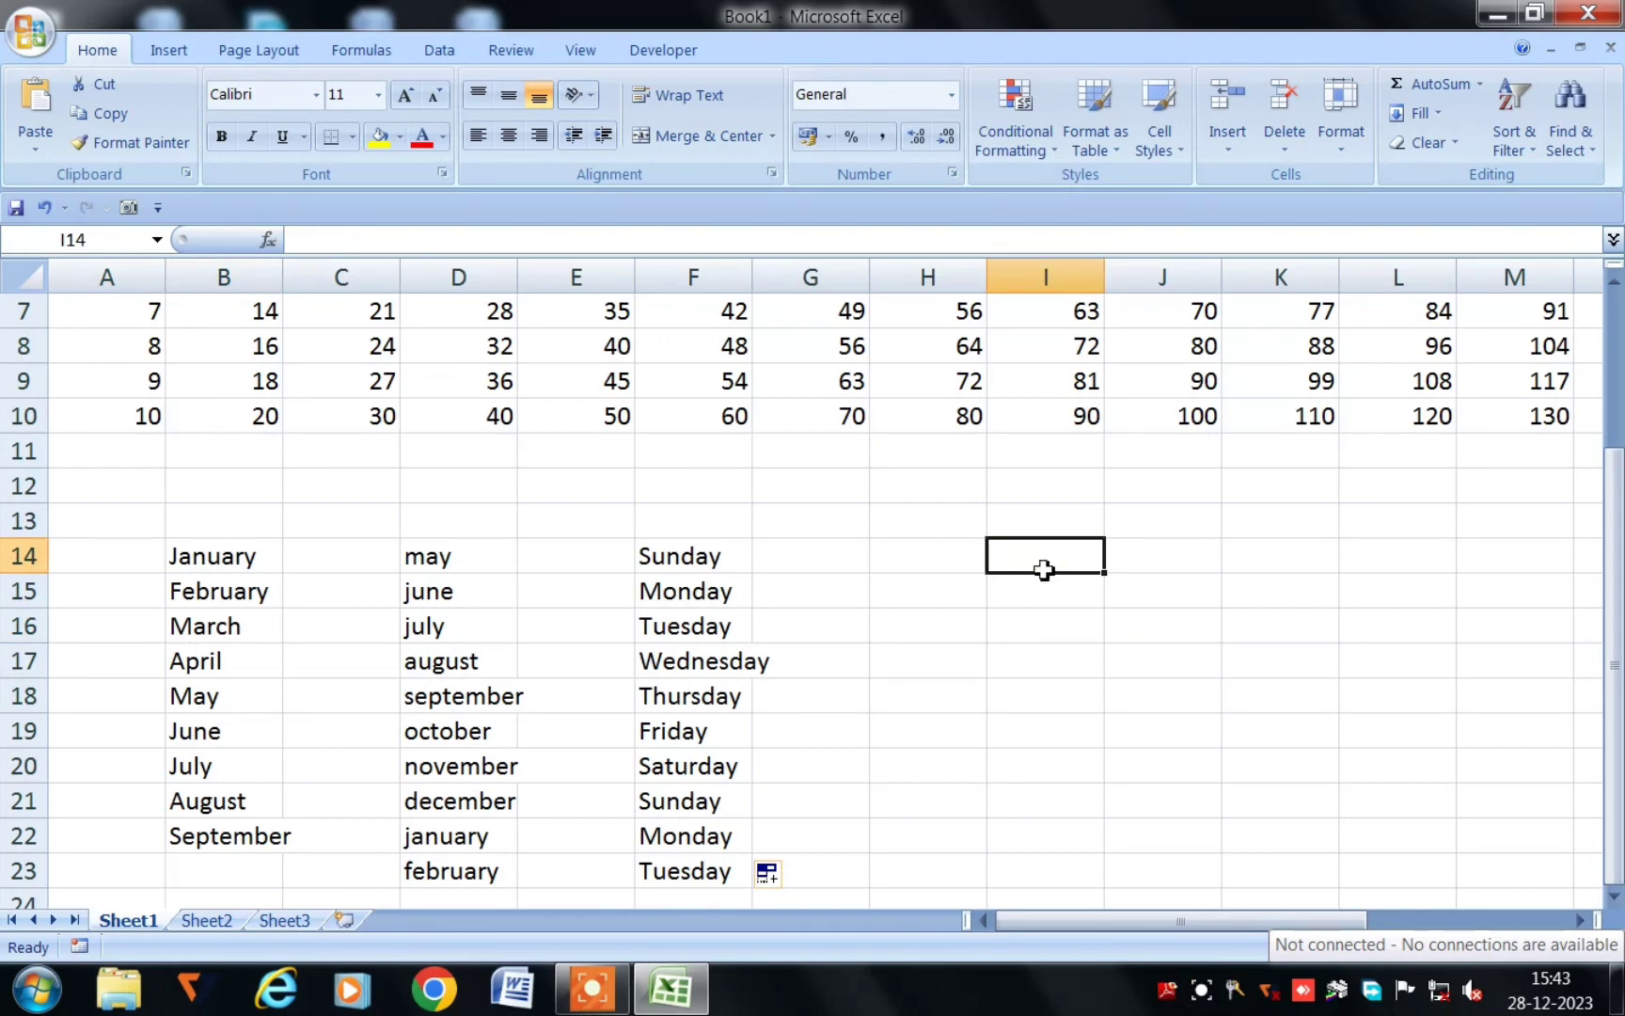
pyautogui.write('hasana')
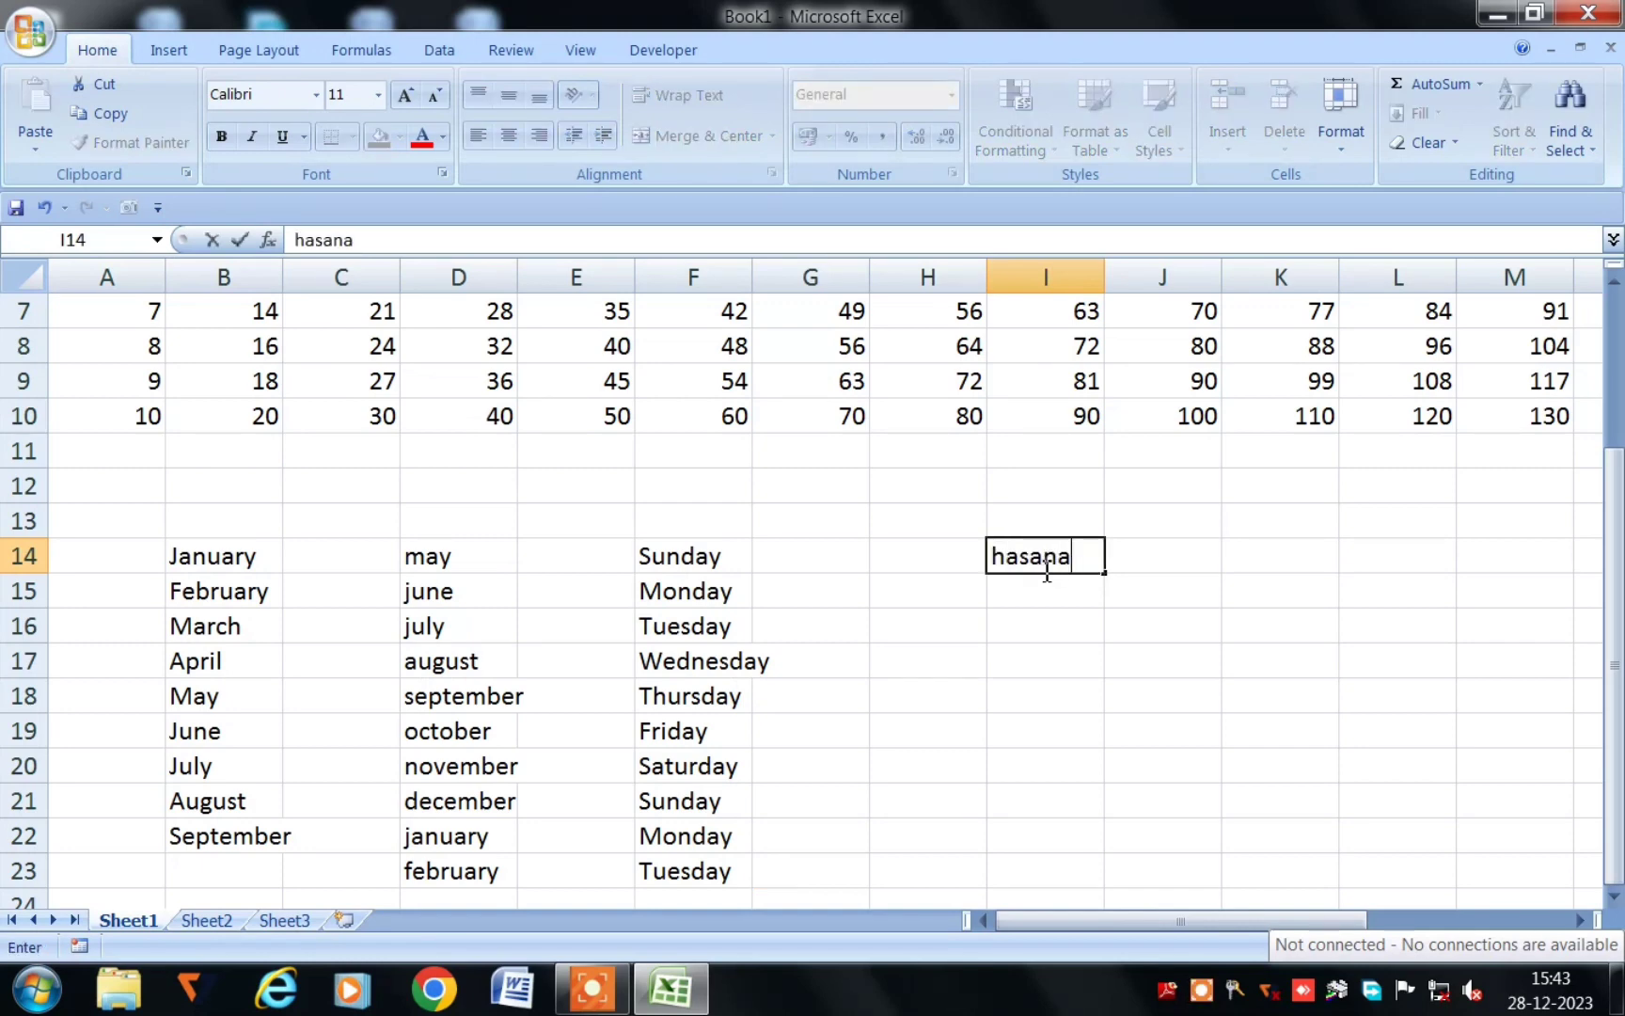
pyautogui.click(1139, 651)
pyautogui.click(1082, 560)
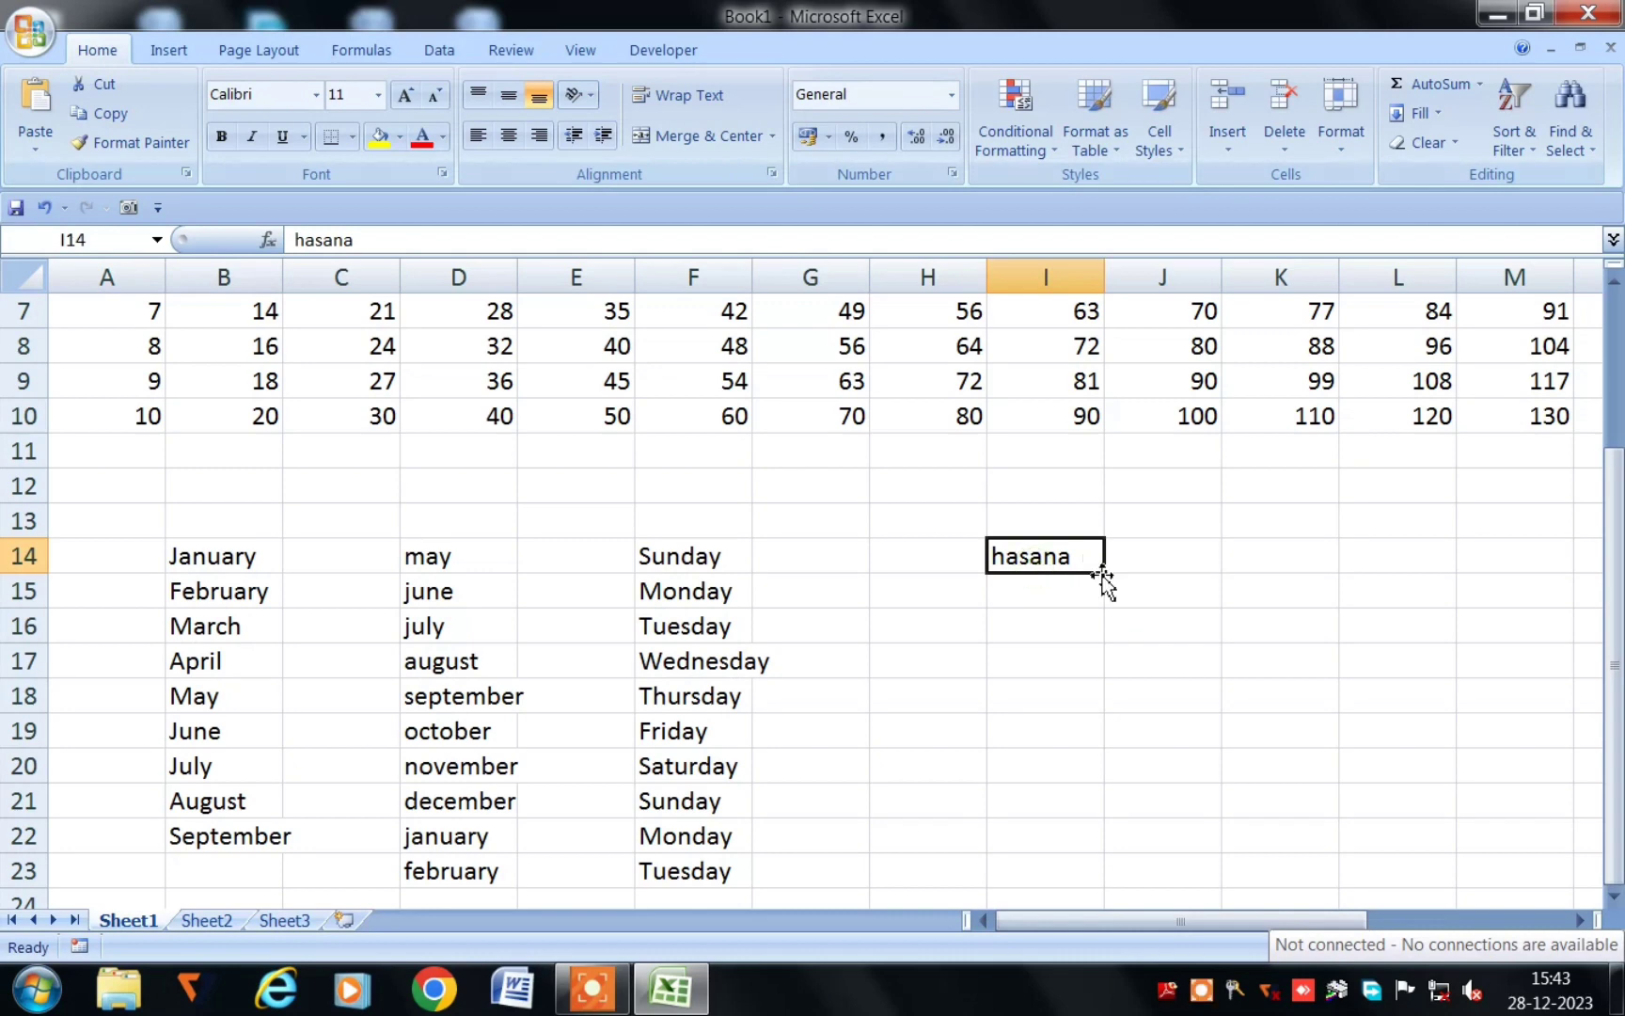
pyautogui.moveTo(1103, 572); pyautogui.dragTo(1096, 748)
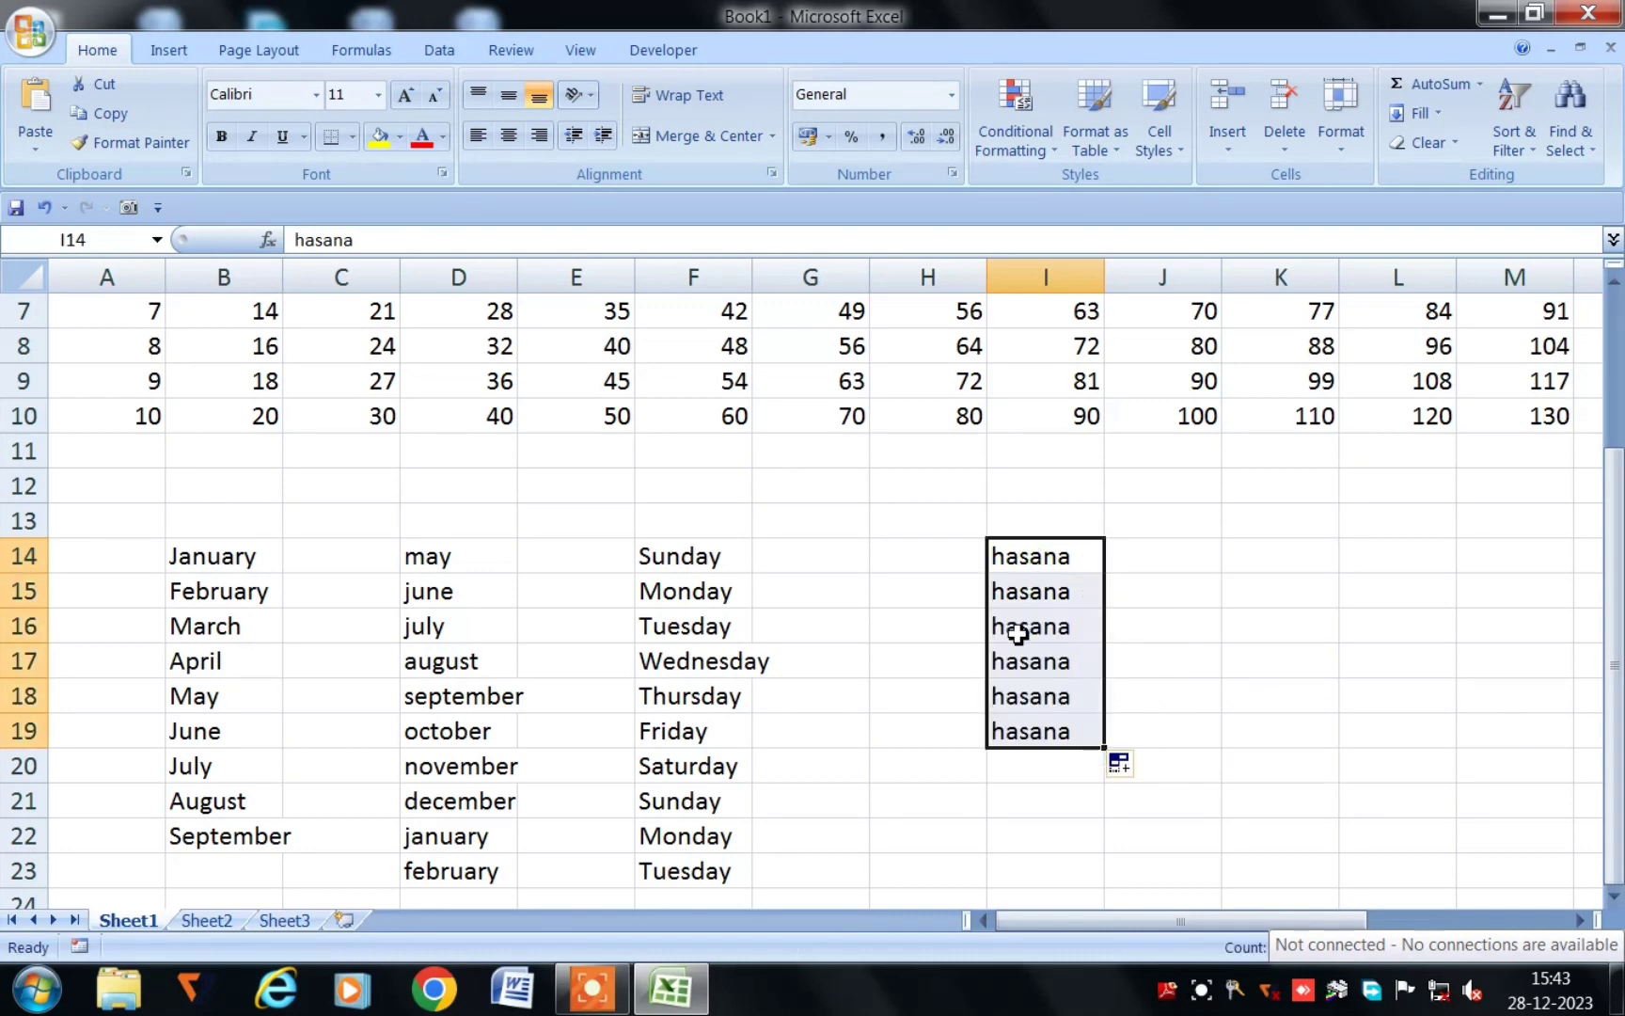
pyautogui.press('Delete')
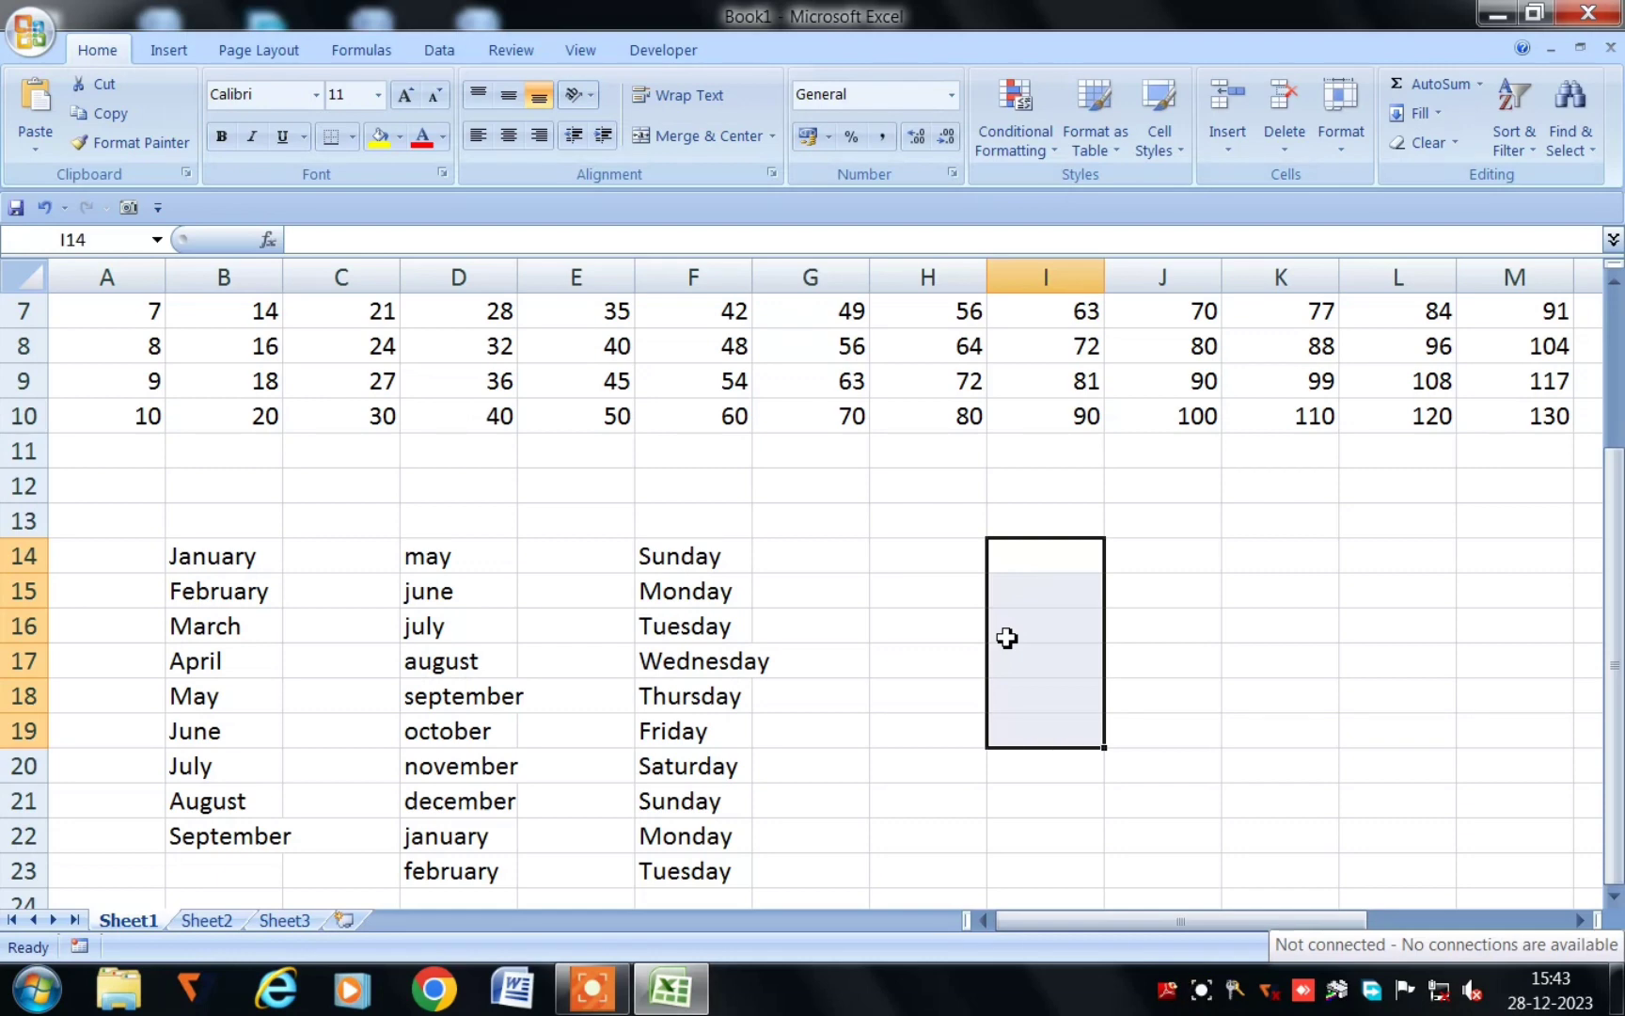
# - Open the custom lists editor from the program options and delete the list beginning with HOSADURGA, HOLALKERE
pyautogui.click(1028, 571)
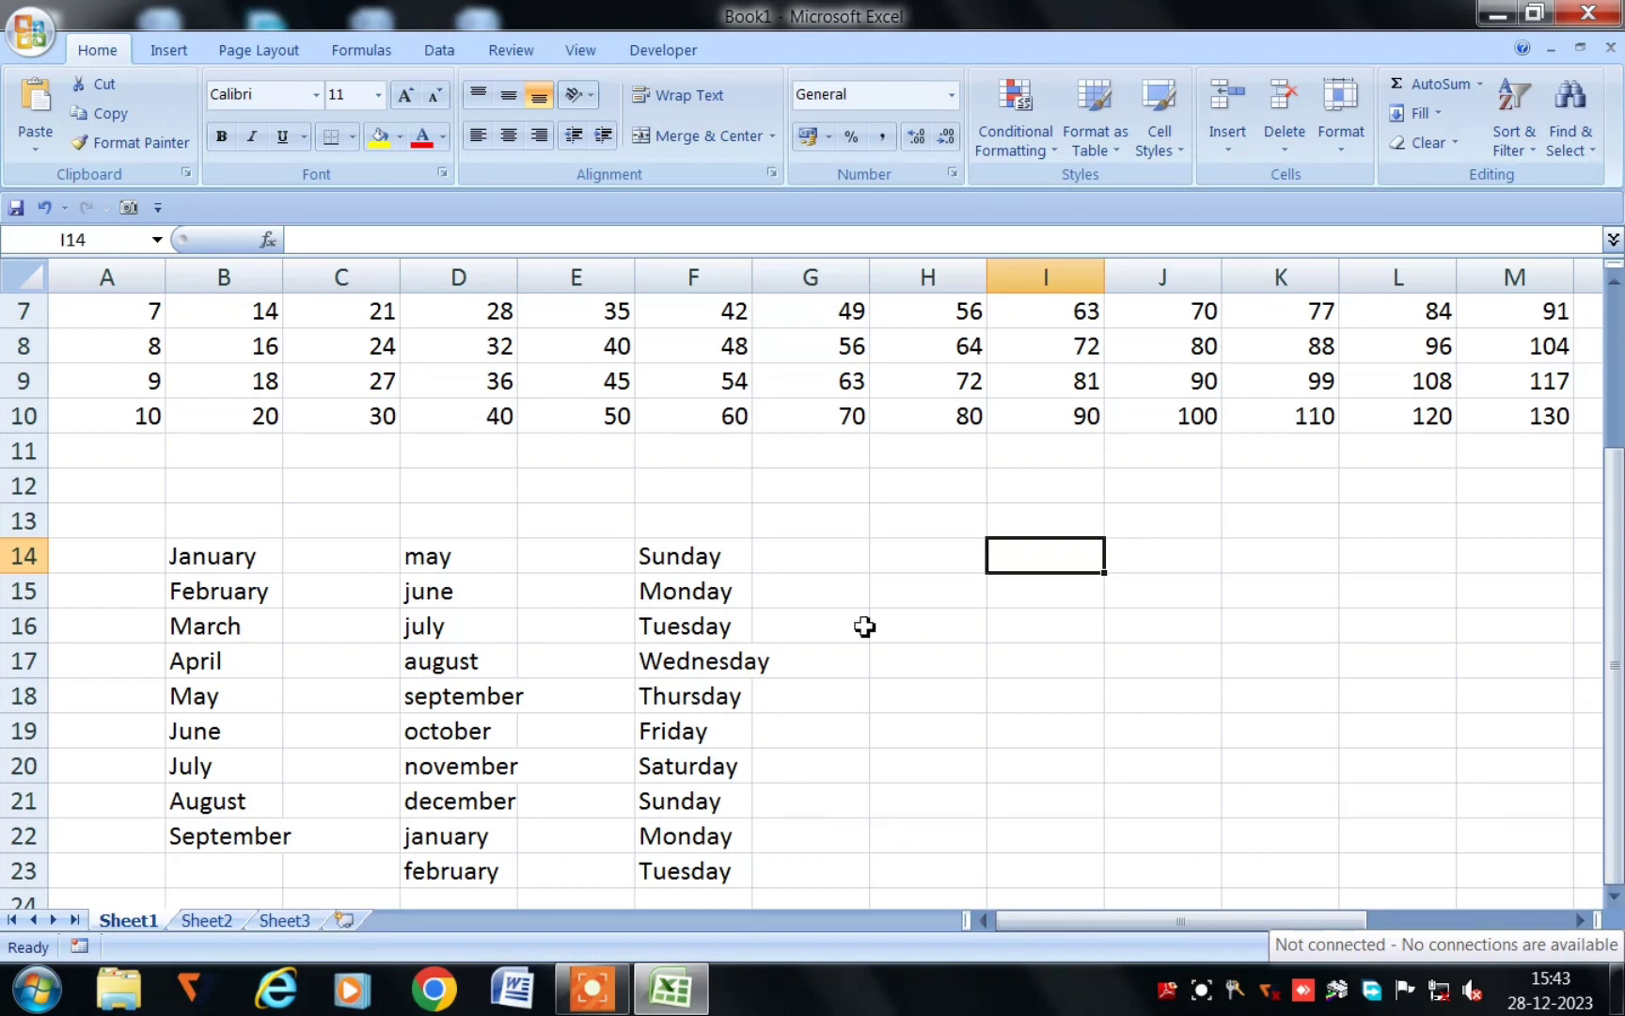
pyautogui.click(31, 42)
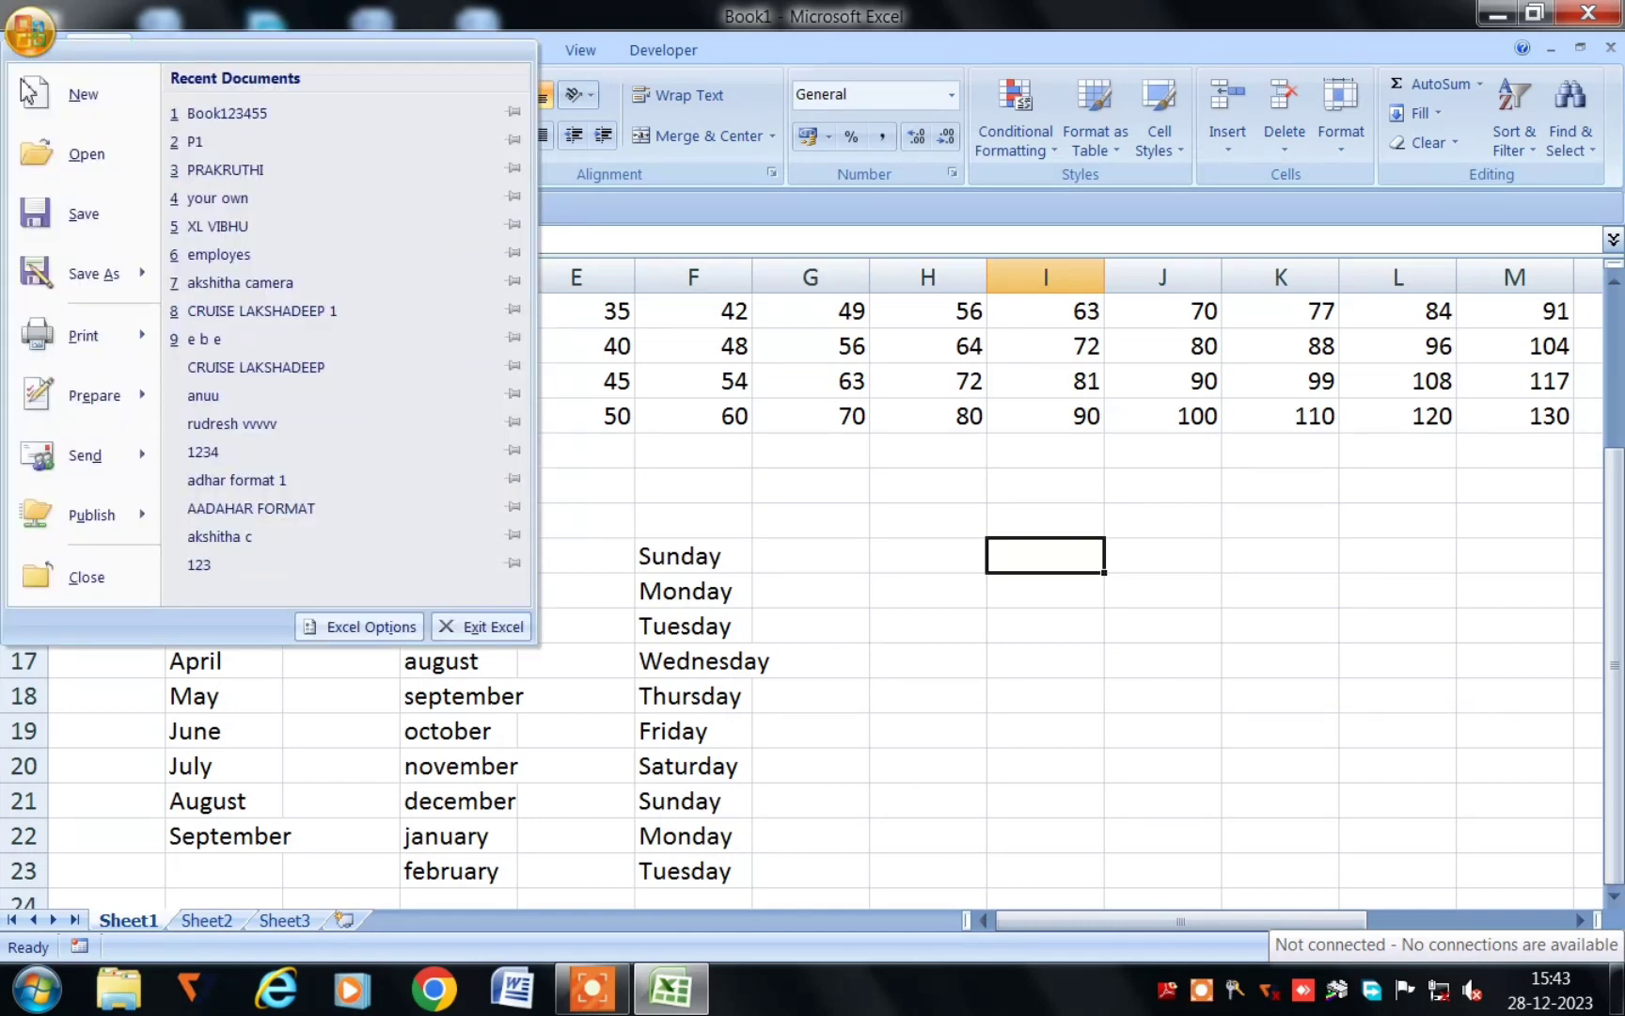
pyautogui.click(363, 626)
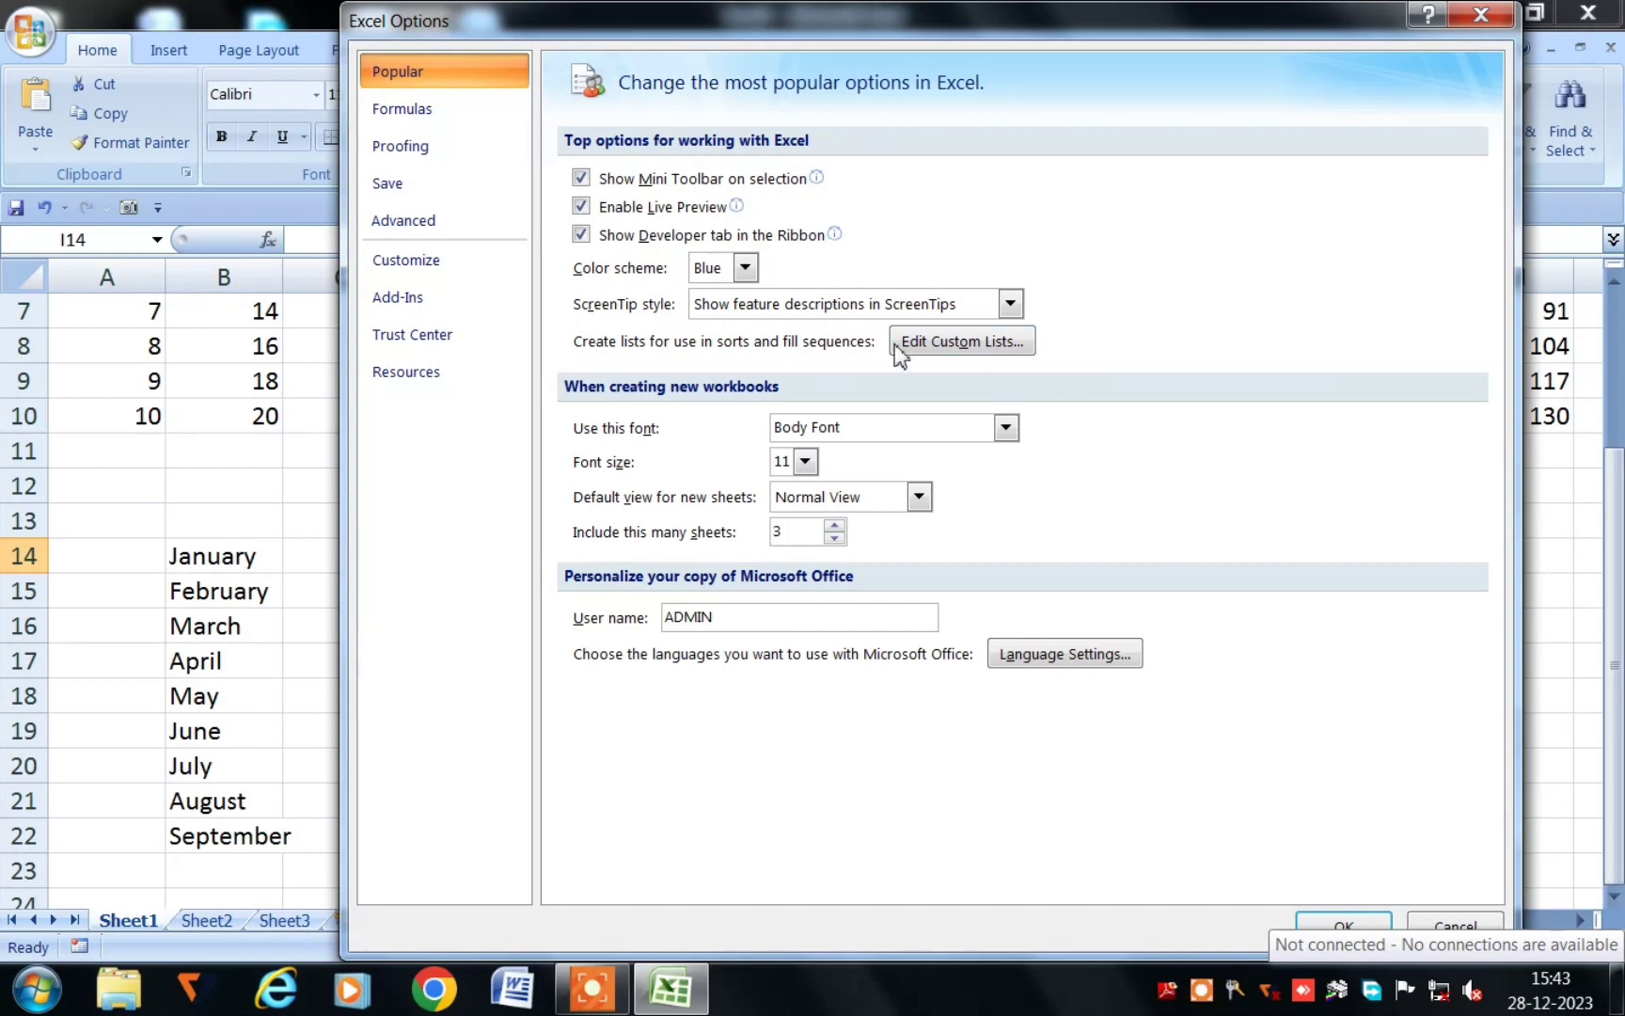
pyautogui.click(951, 346)
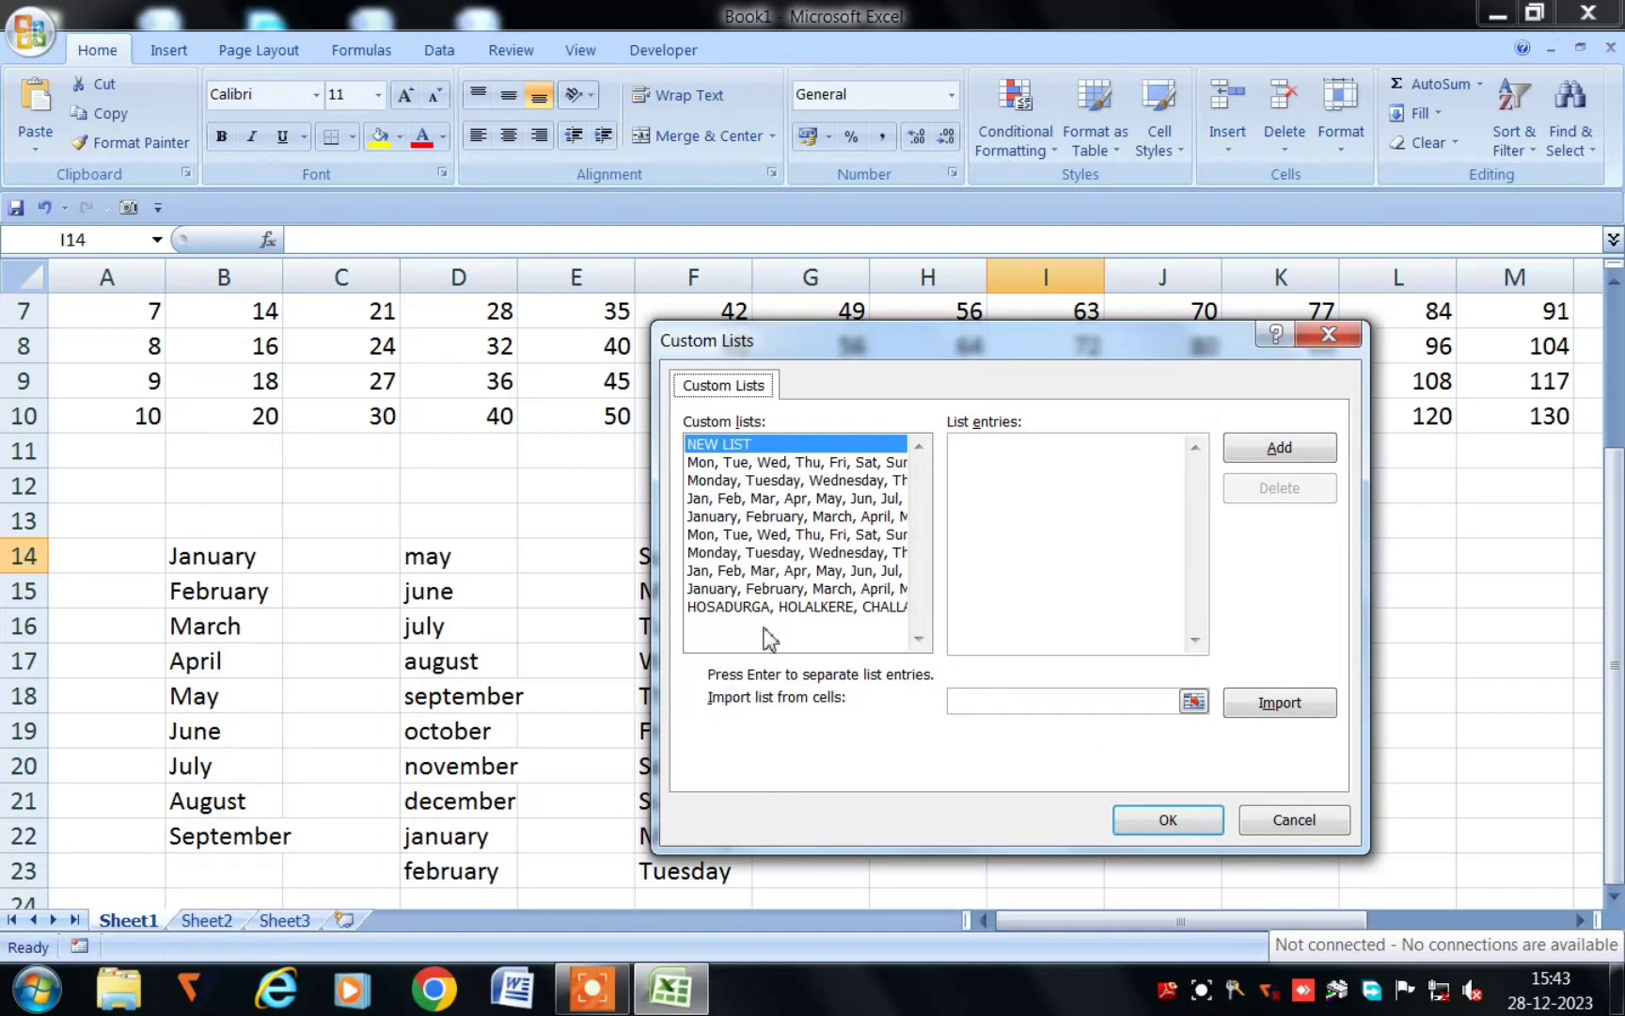
pyautogui.click(760, 610)
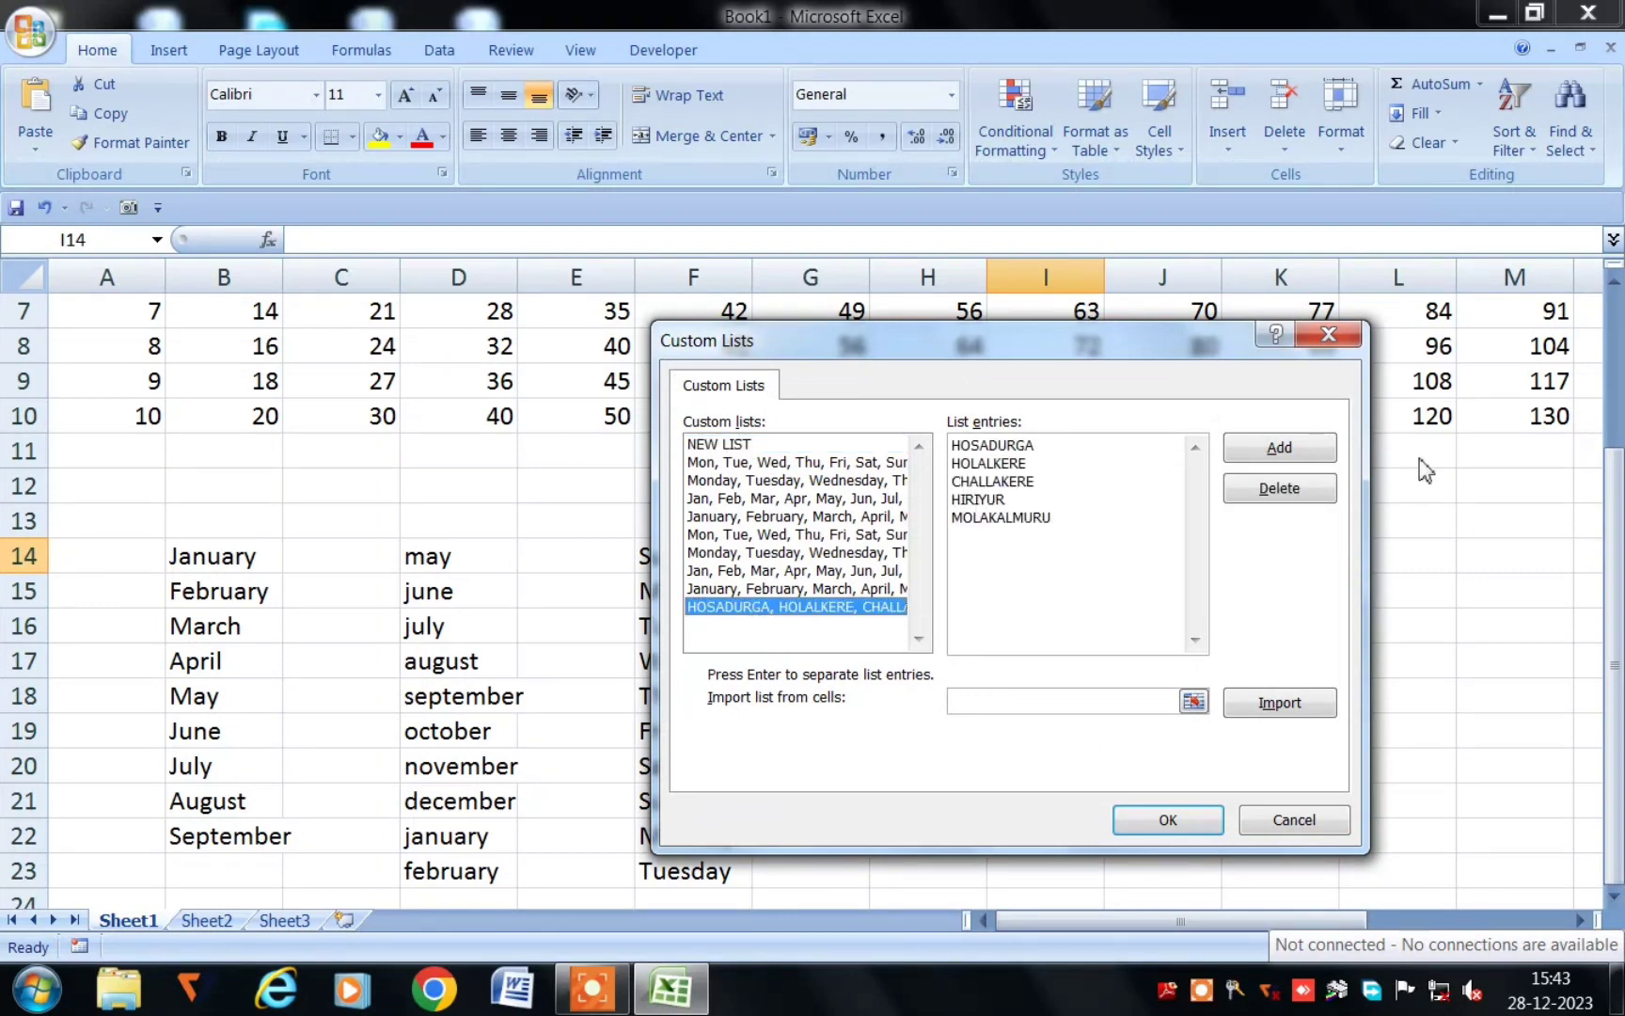
pyautogui.click(1275, 488)
# - Look through the entries of the built-in month and weekday lists and close the custom lists editor
pyautogui.click(789, 566)
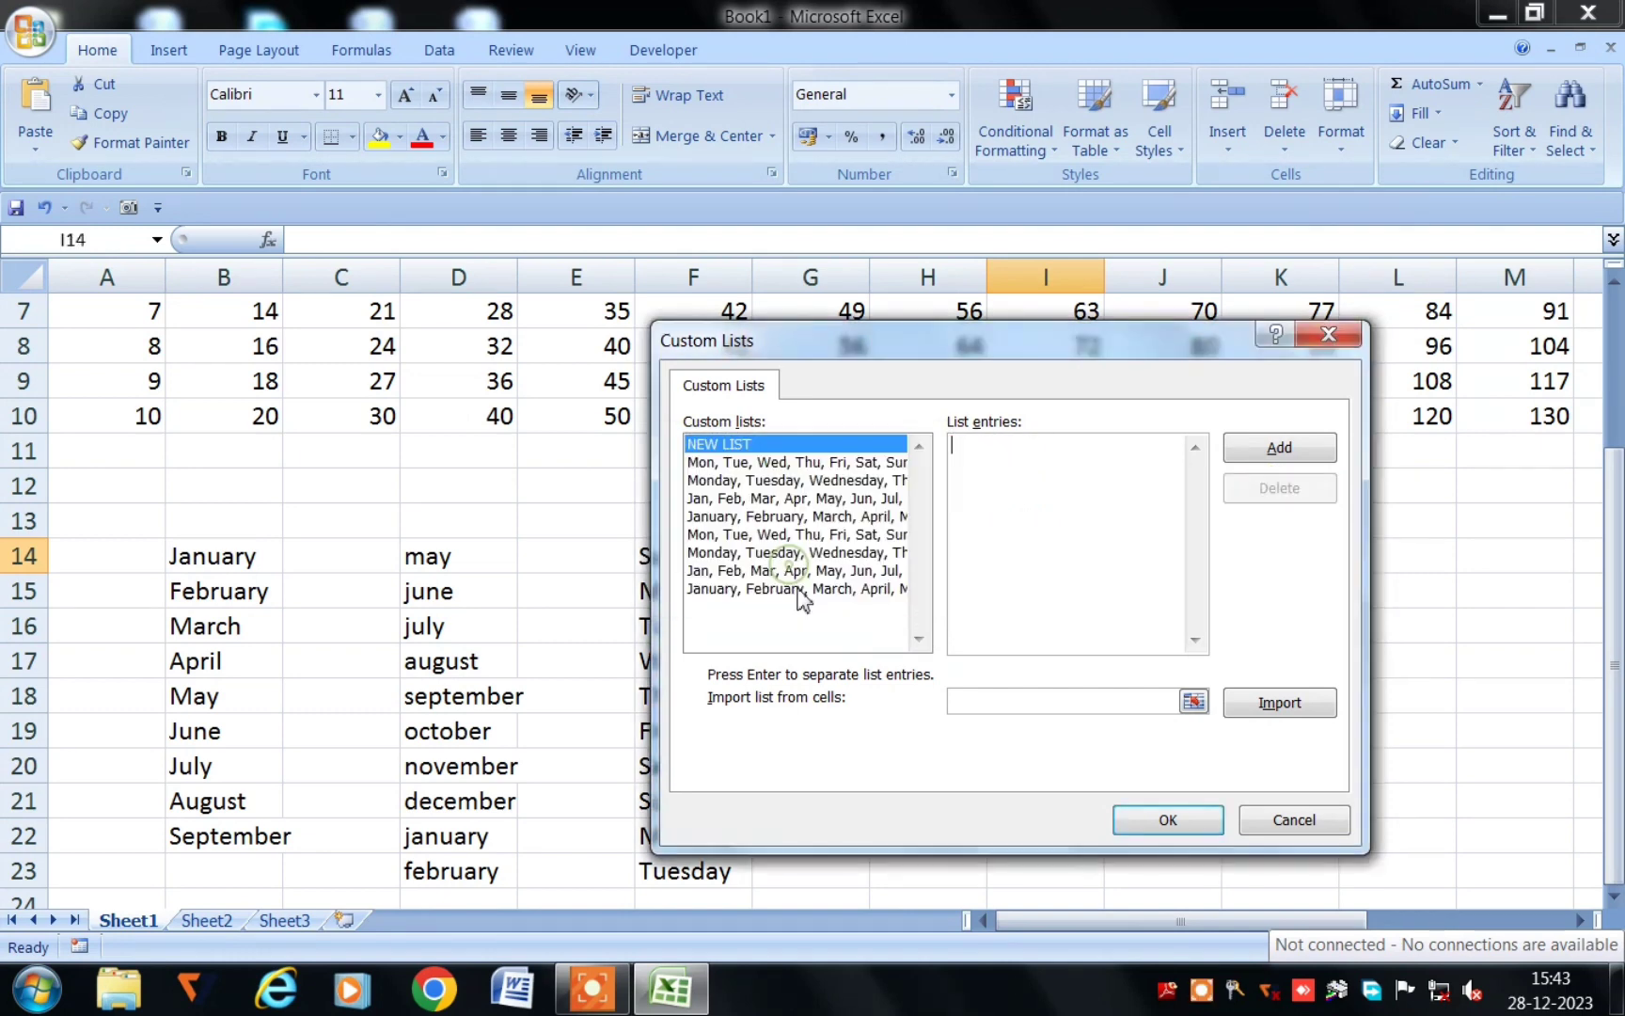
pyautogui.click(798, 572)
pyautogui.click(828, 588)
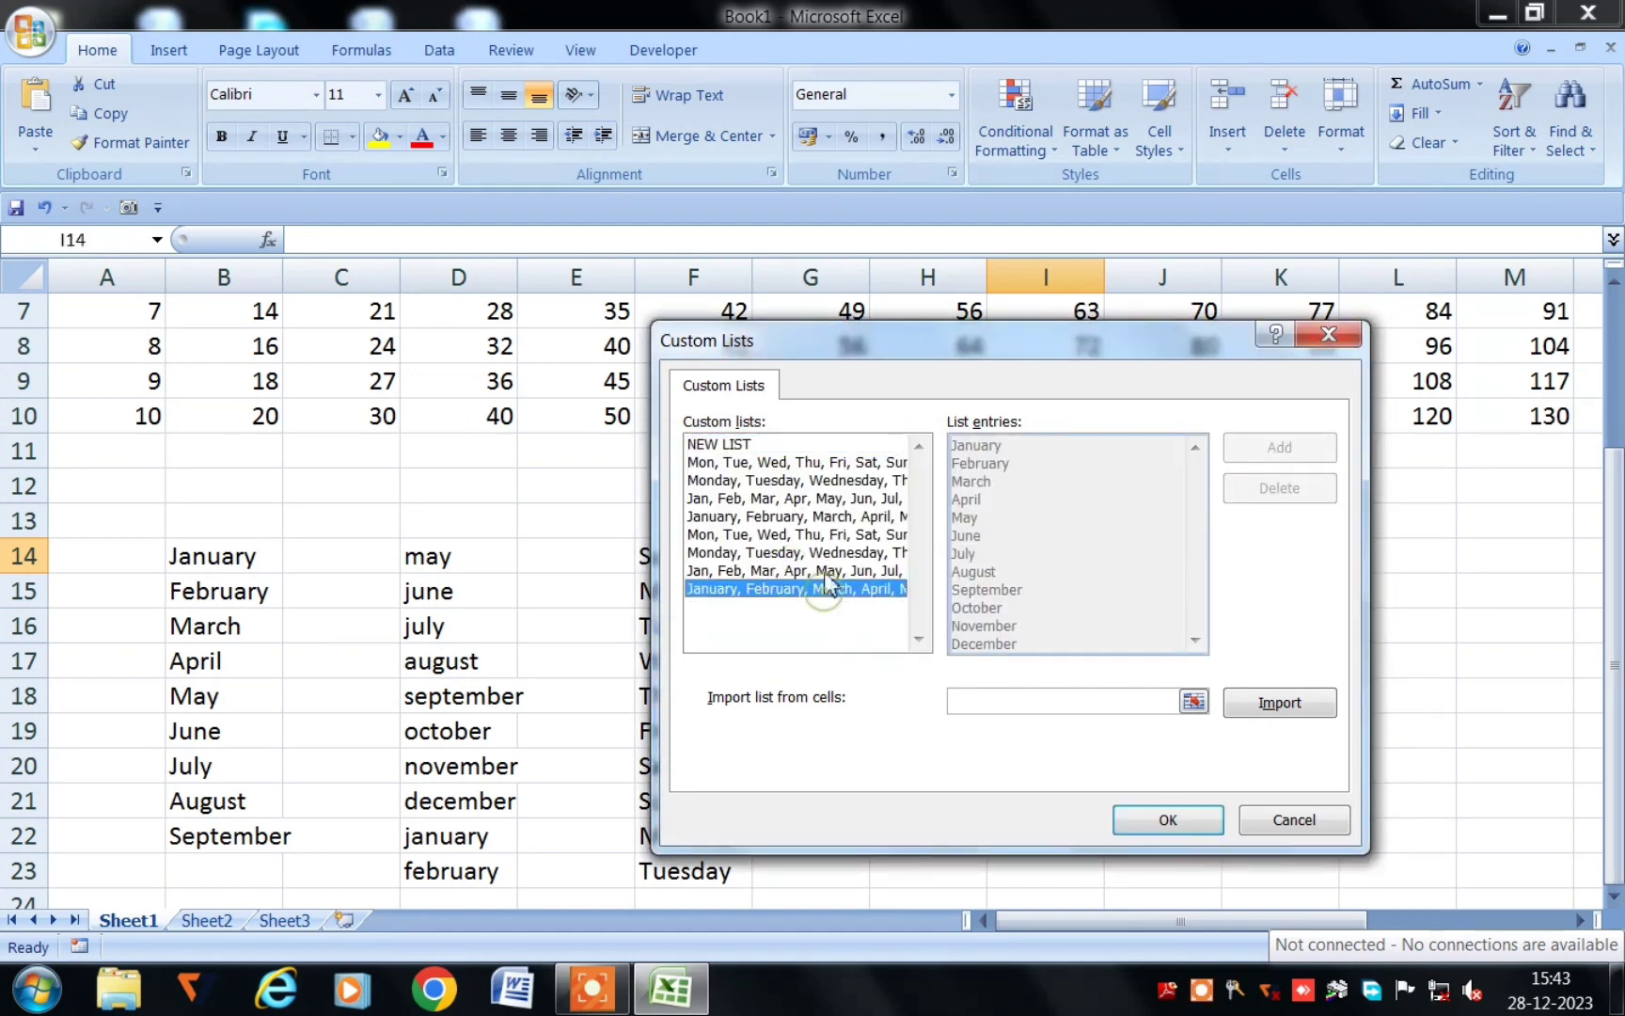
pyautogui.click(807, 553)
pyautogui.moveTo(801, 508); pyautogui.dragTo(771, 569)
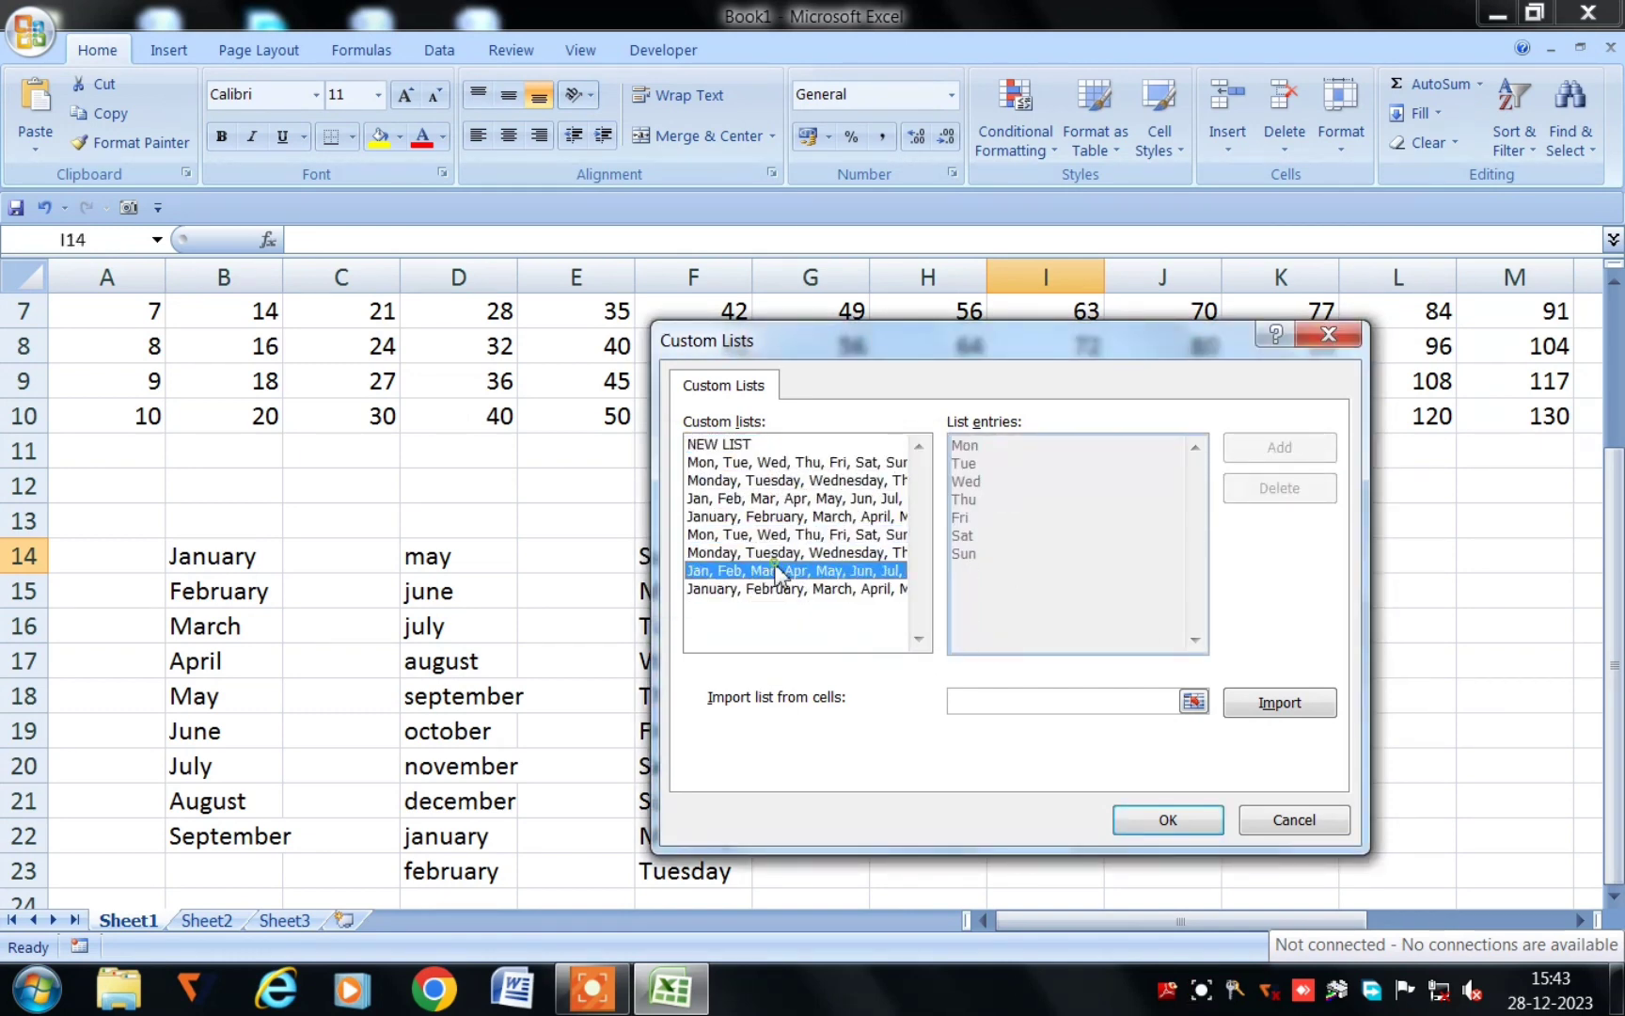
pyautogui.moveTo(771, 569); pyautogui.dragTo(772, 585)
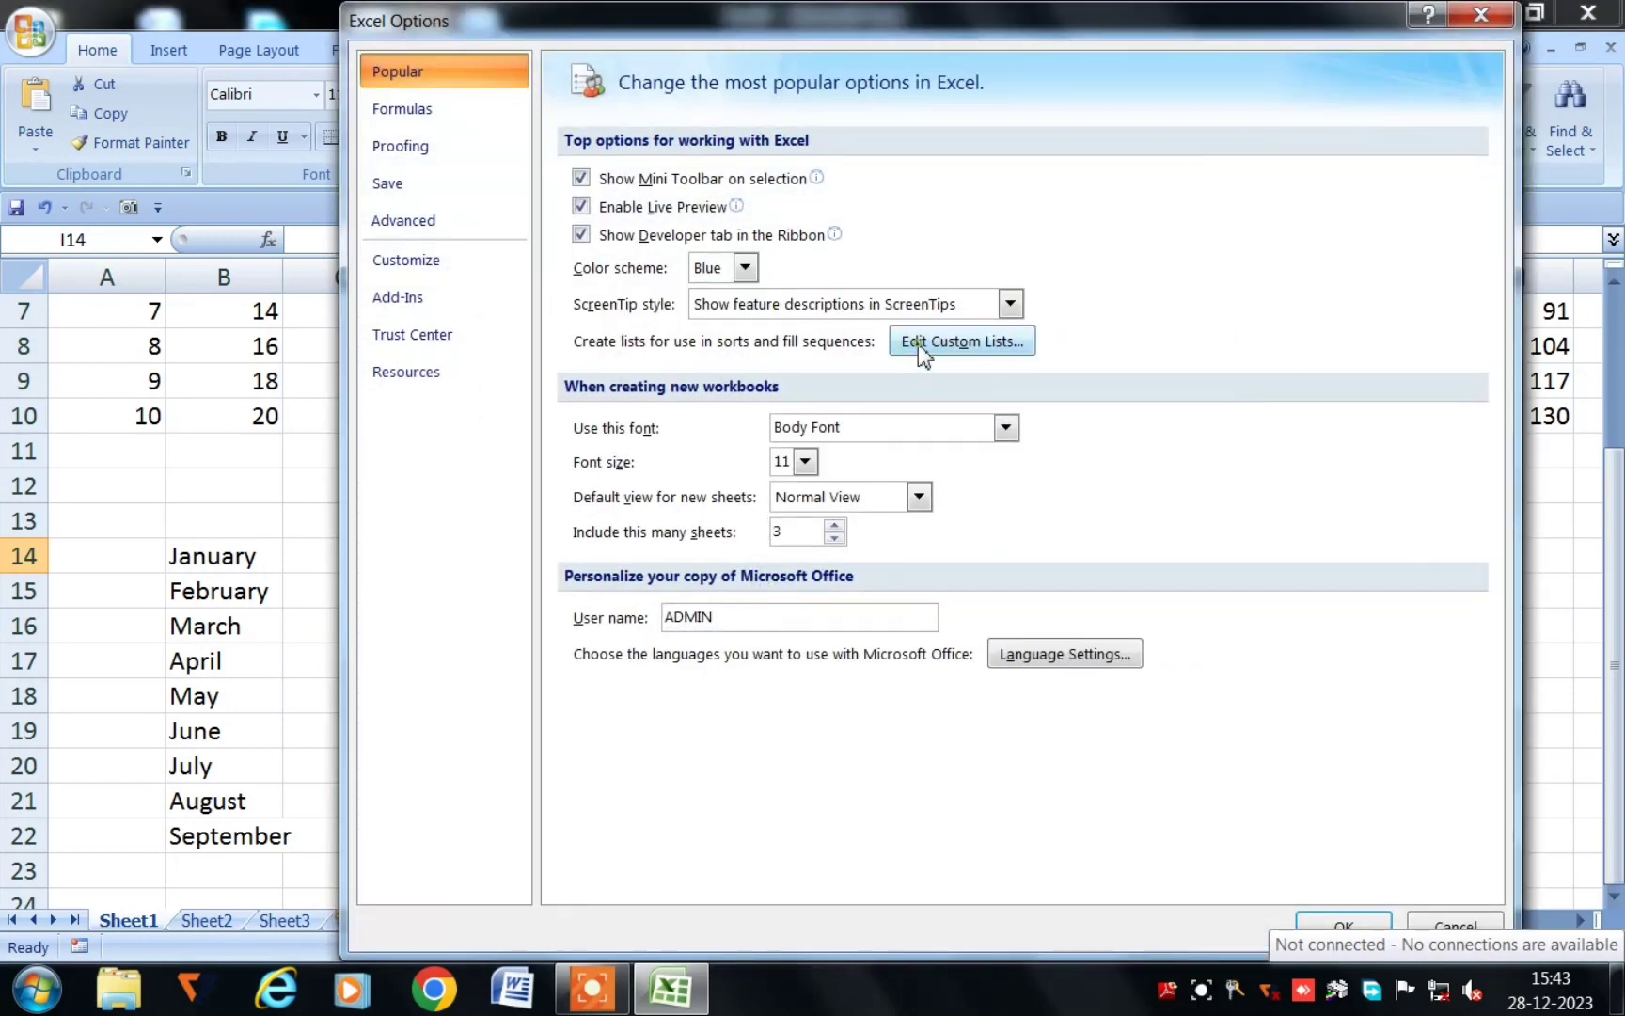
# - Create a new custom list of five first names, one per entry, and accept the program options
pyautogui.click(927, 340)
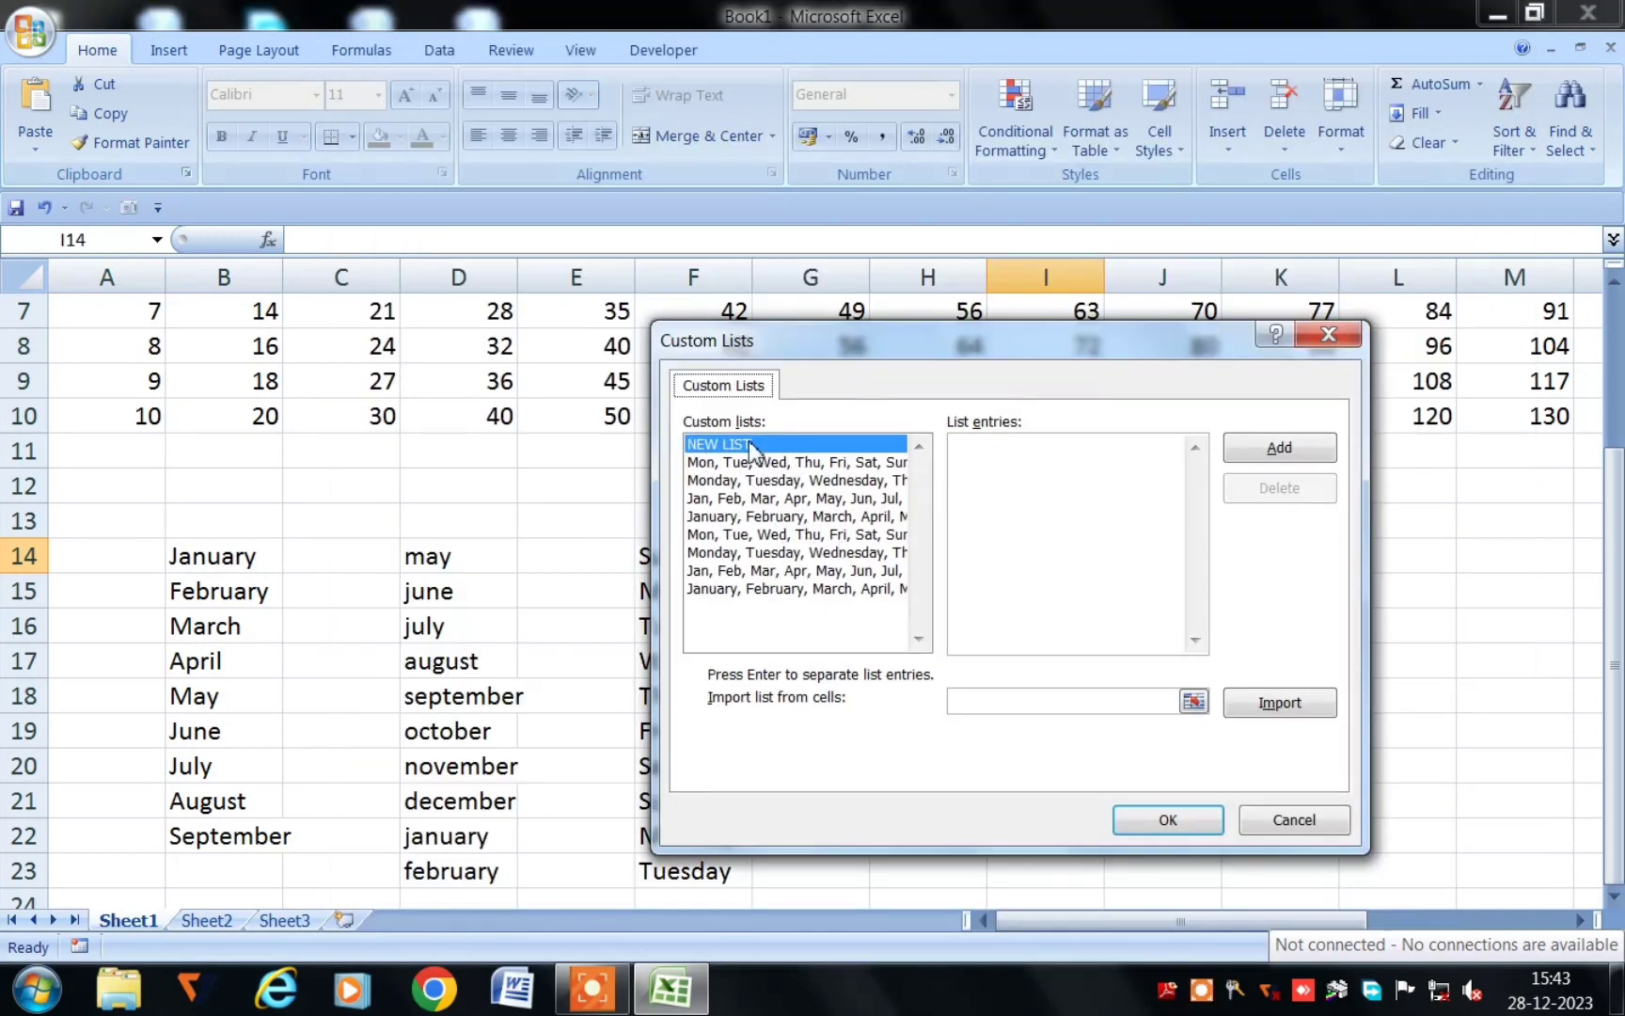
pyautogui.click(977, 455)
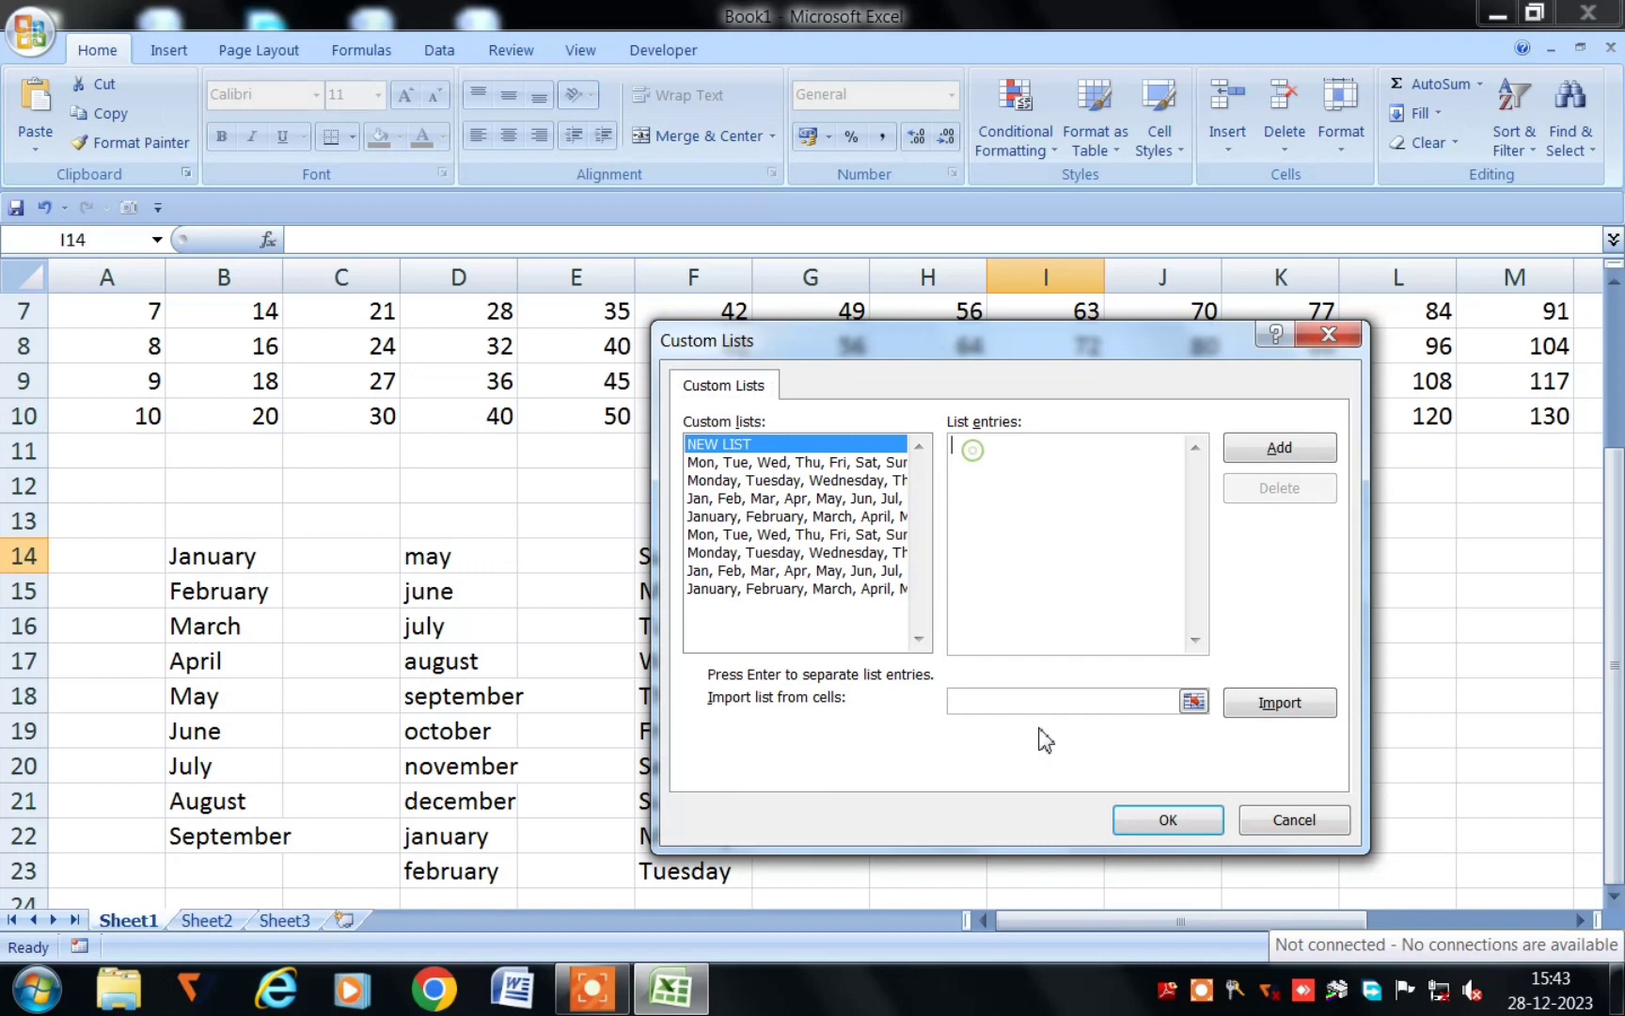
pyautogui.click(1203, 992)
pyautogui.click(1515, 912)
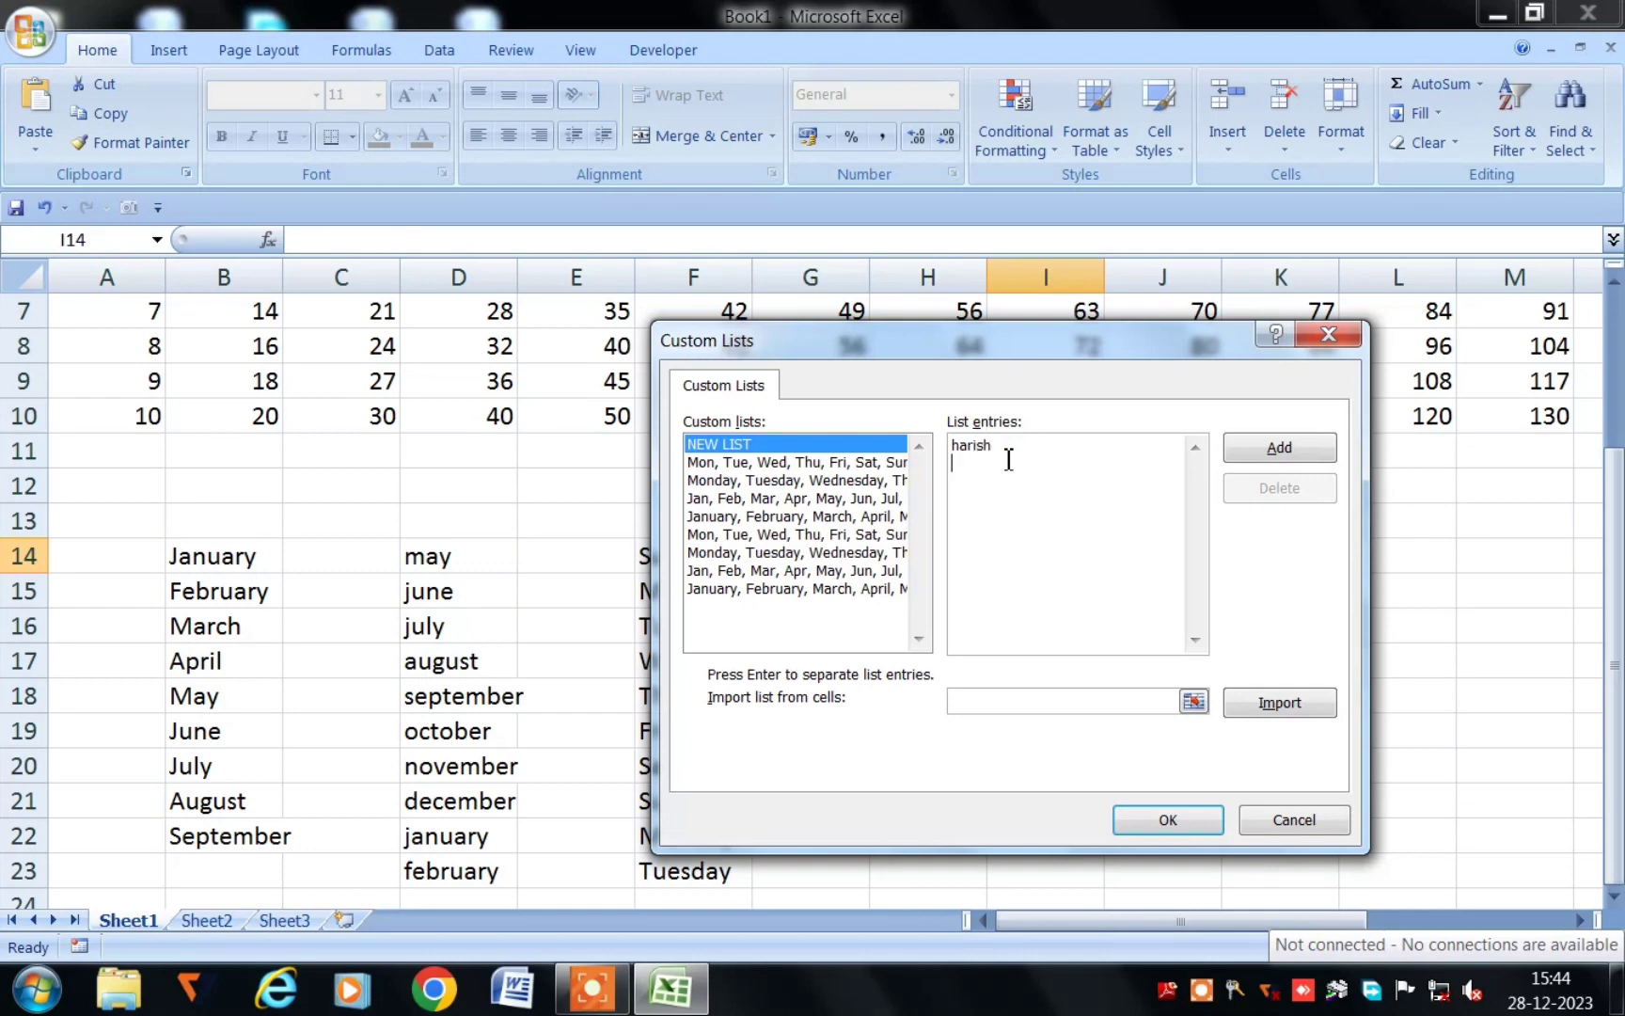
pyautogui.write('kuu')
pyautogui.press('Return')
pyautogui.click(1285, 448)
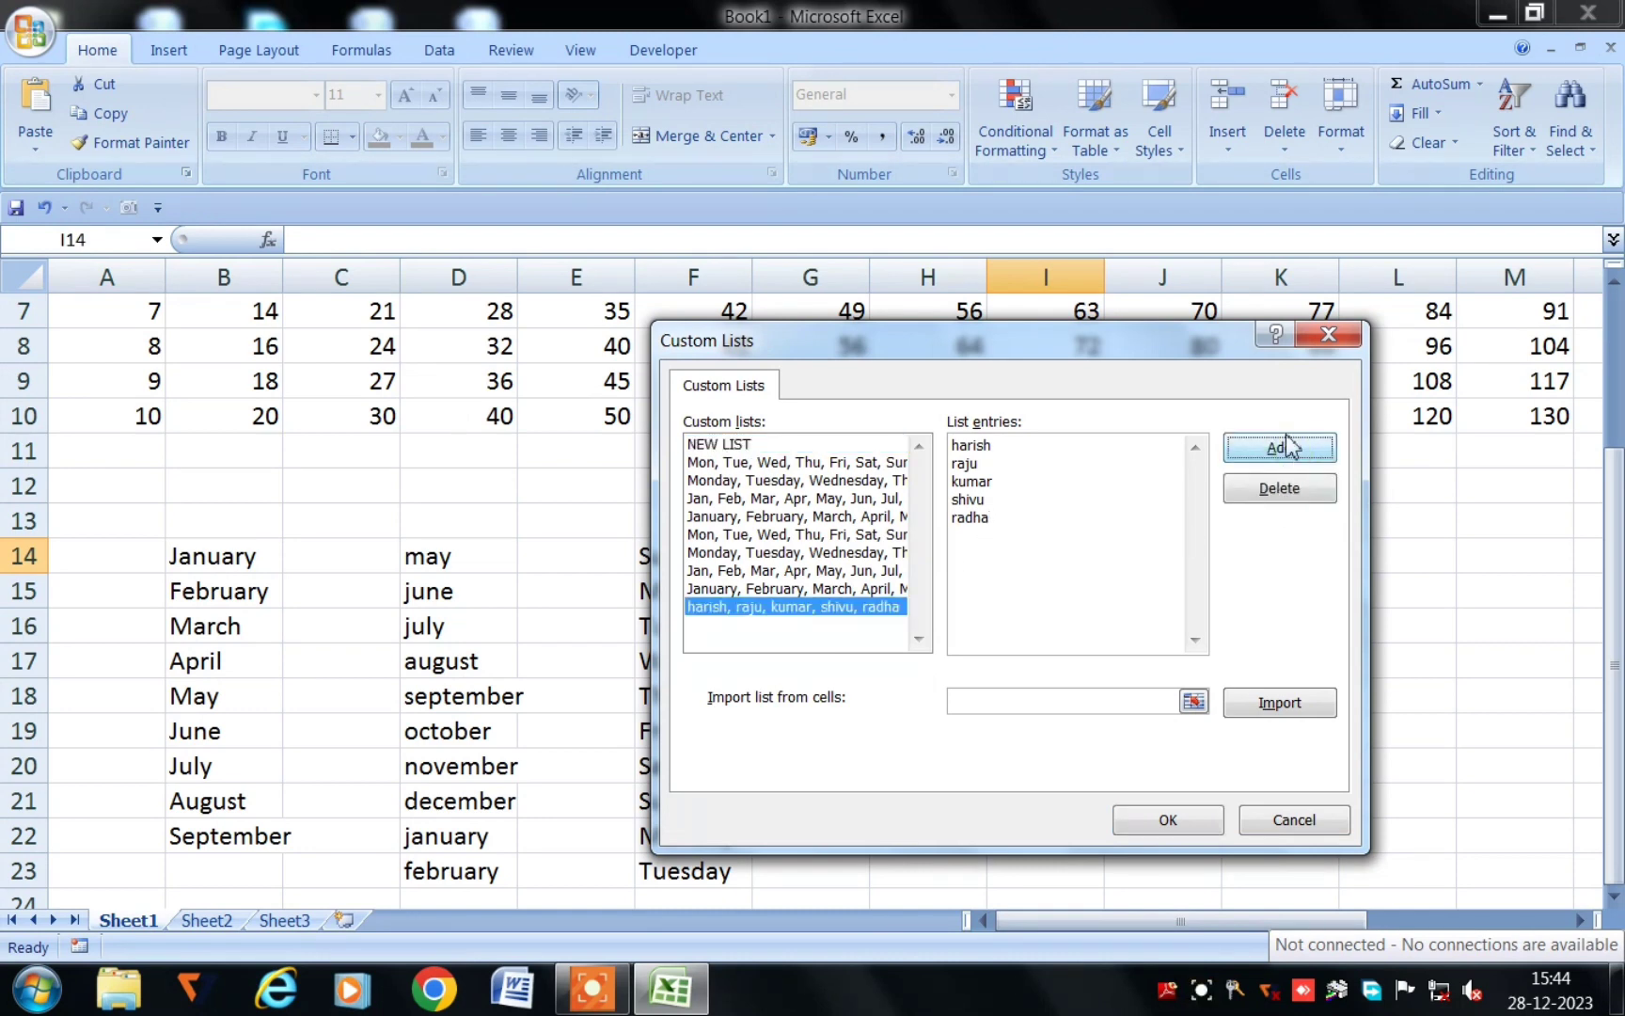
pyautogui.click(1168, 820)
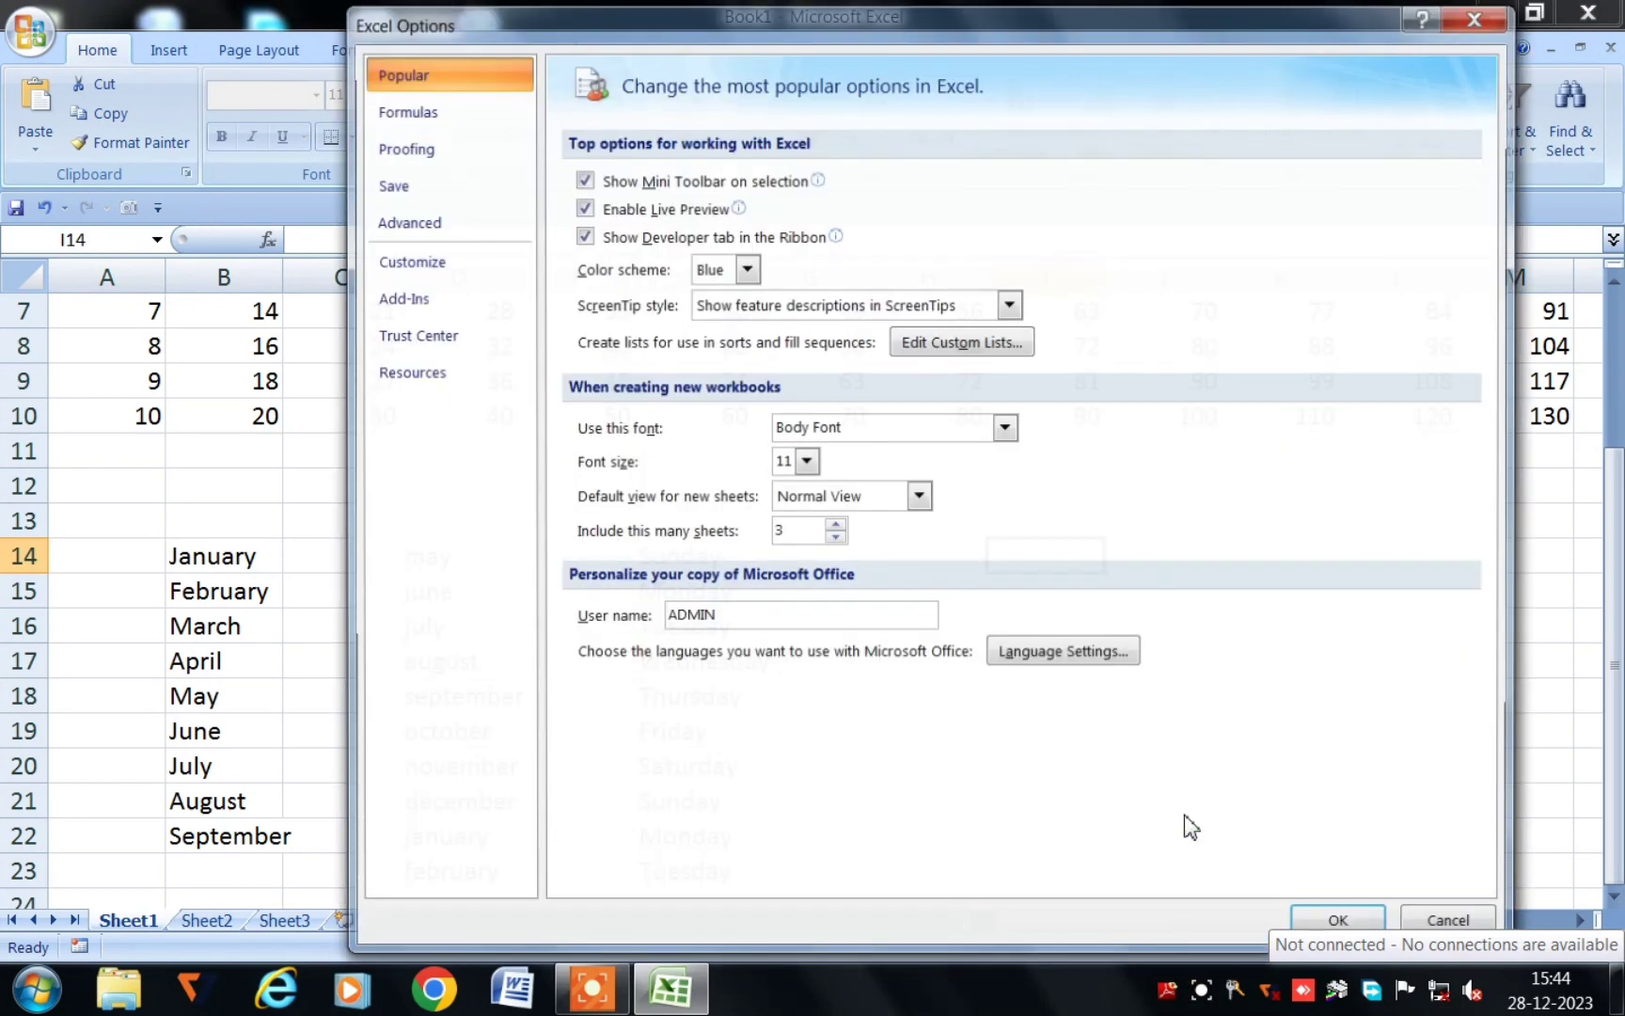
pyautogui.click(1373, 929)
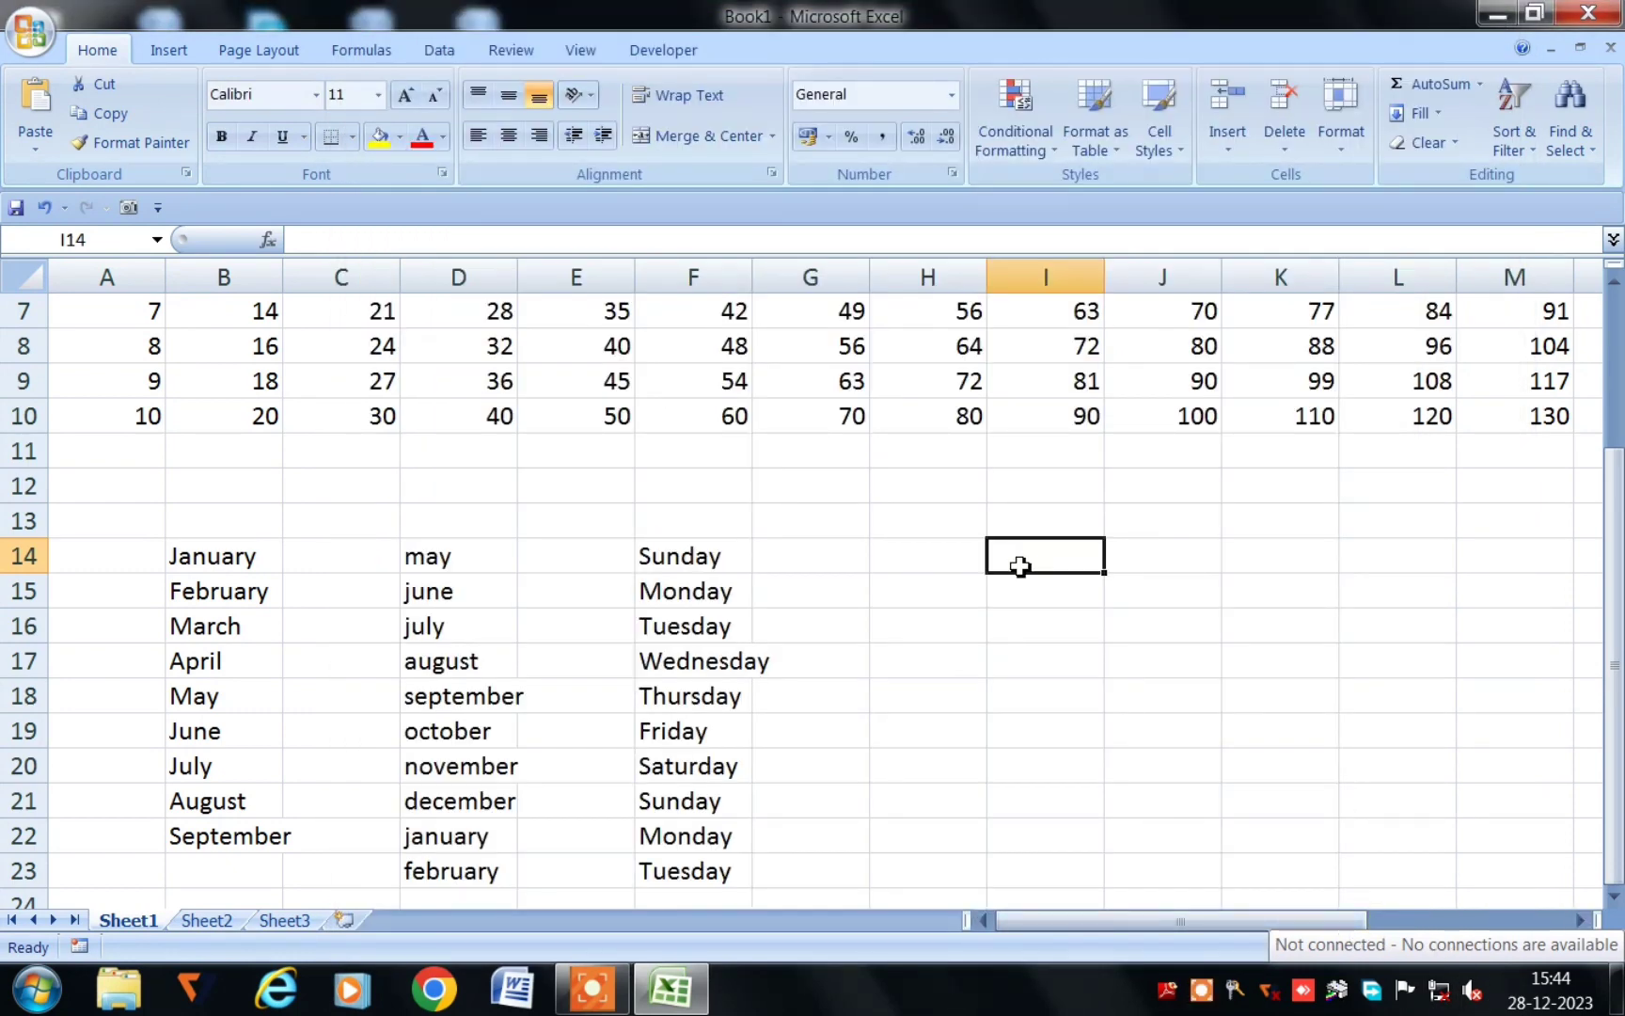
# - Enter the custom list's second name in I14 and fill the name series down to I21
pyautogui.write('raj')
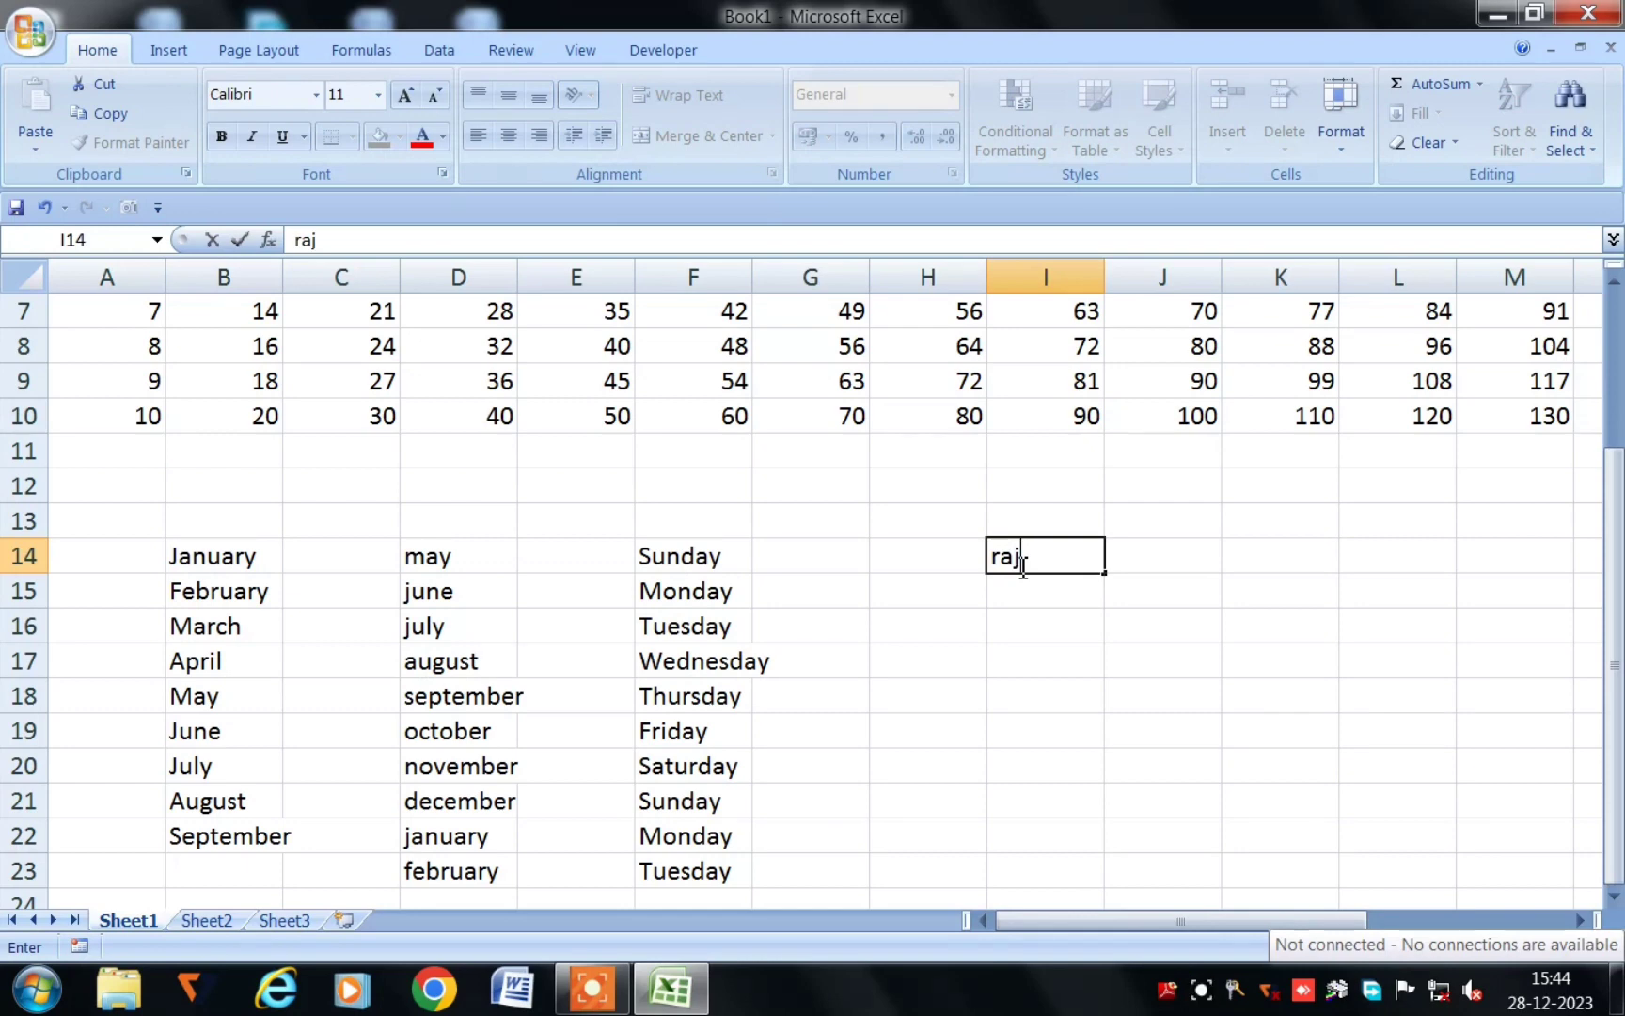
pyautogui.press('Return')
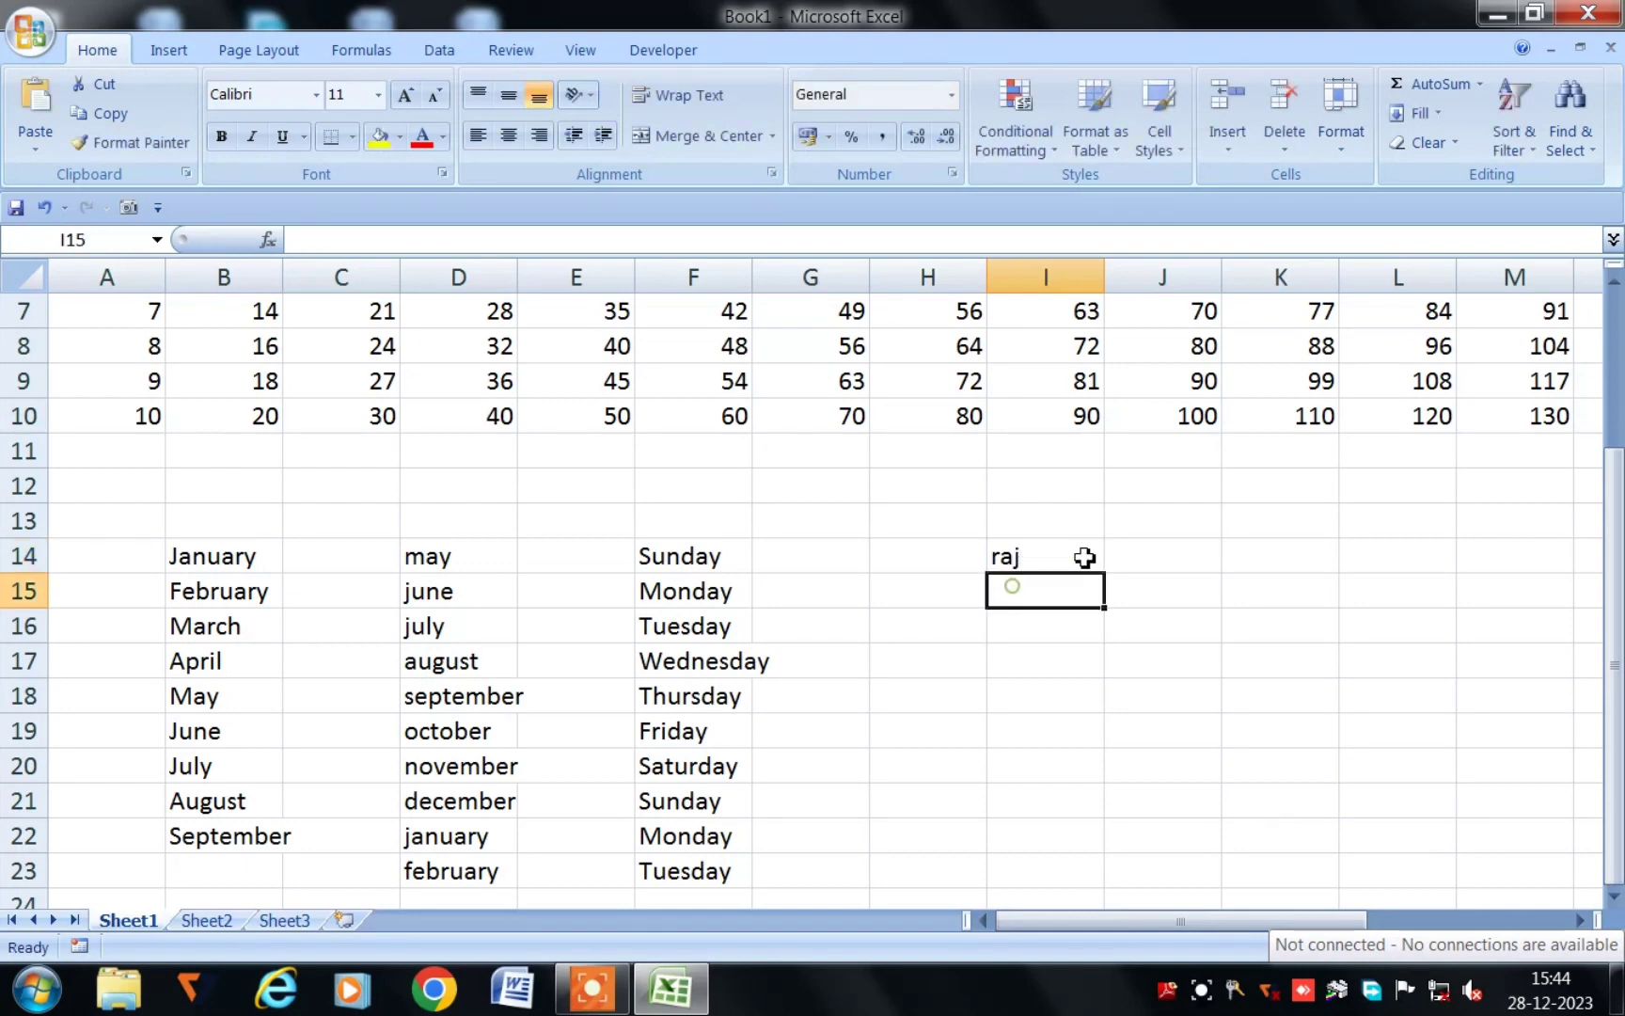
pyautogui.click(1080, 553)
pyautogui.moveTo(1104, 571)
pyautogui.mouseDown()
pyautogui.moveTo(1106, 724)
pyautogui.moveTo(1110, 569)
pyautogui.moveTo(1091, 565)
pyautogui.mouseUp()
pyautogui.doubleClick(1057, 560)
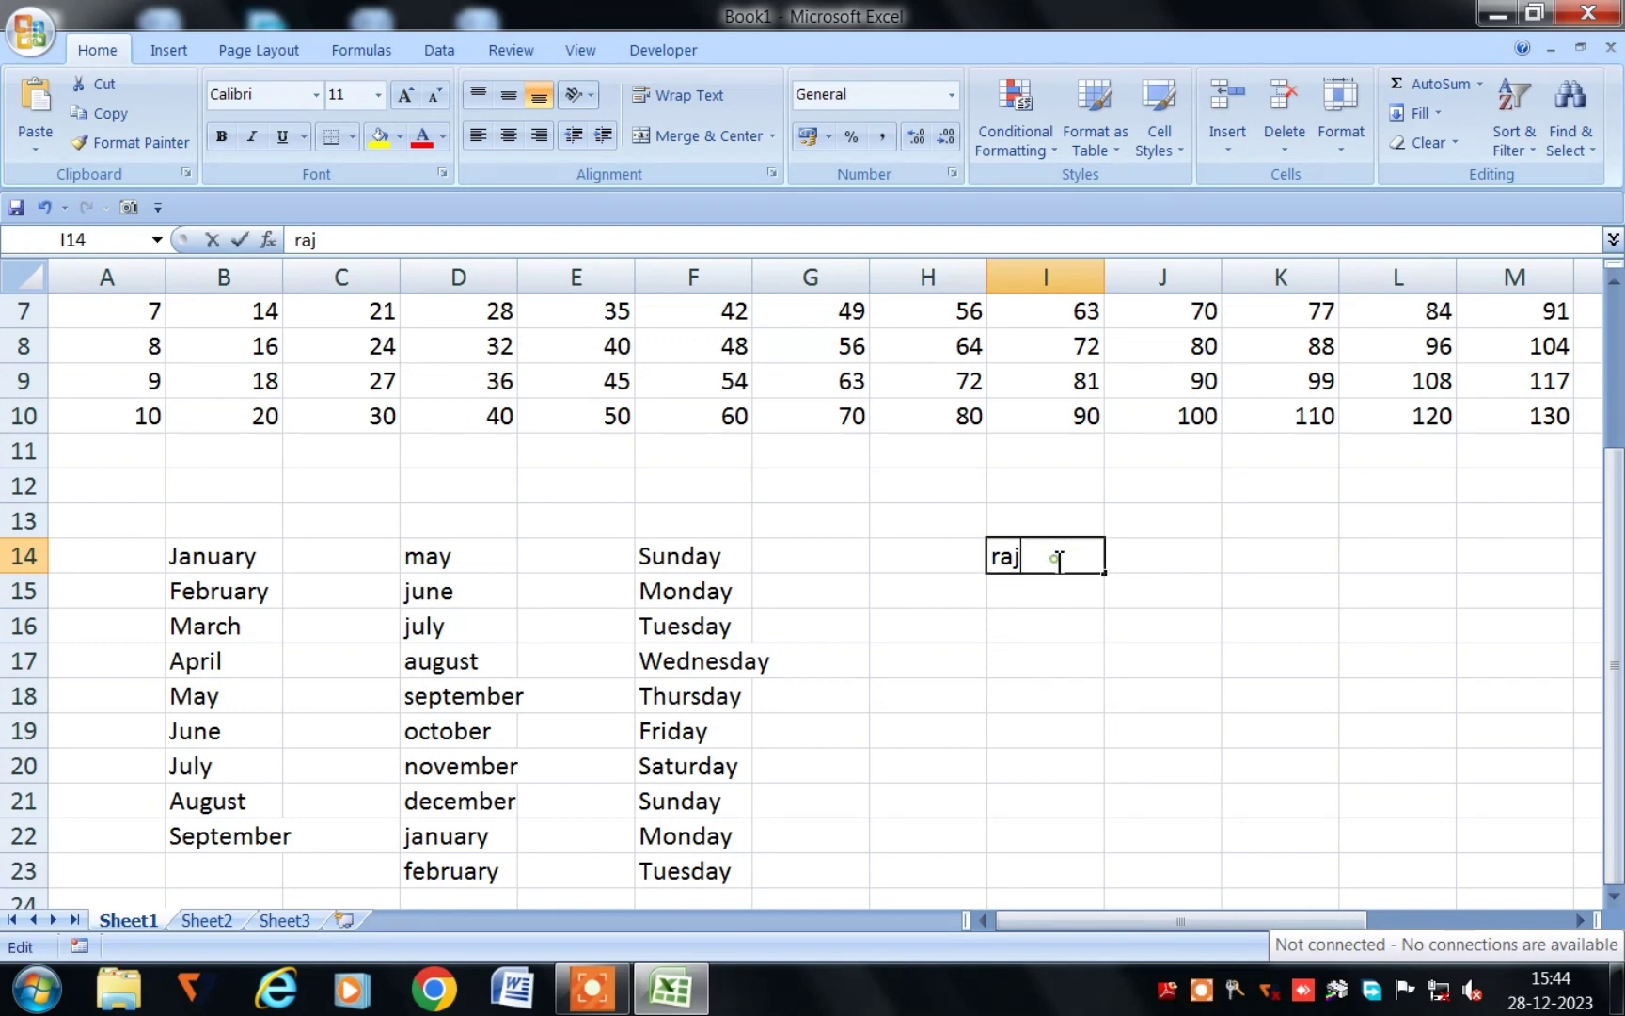
pyautogui.write('u')
pyautogui.press('Return')
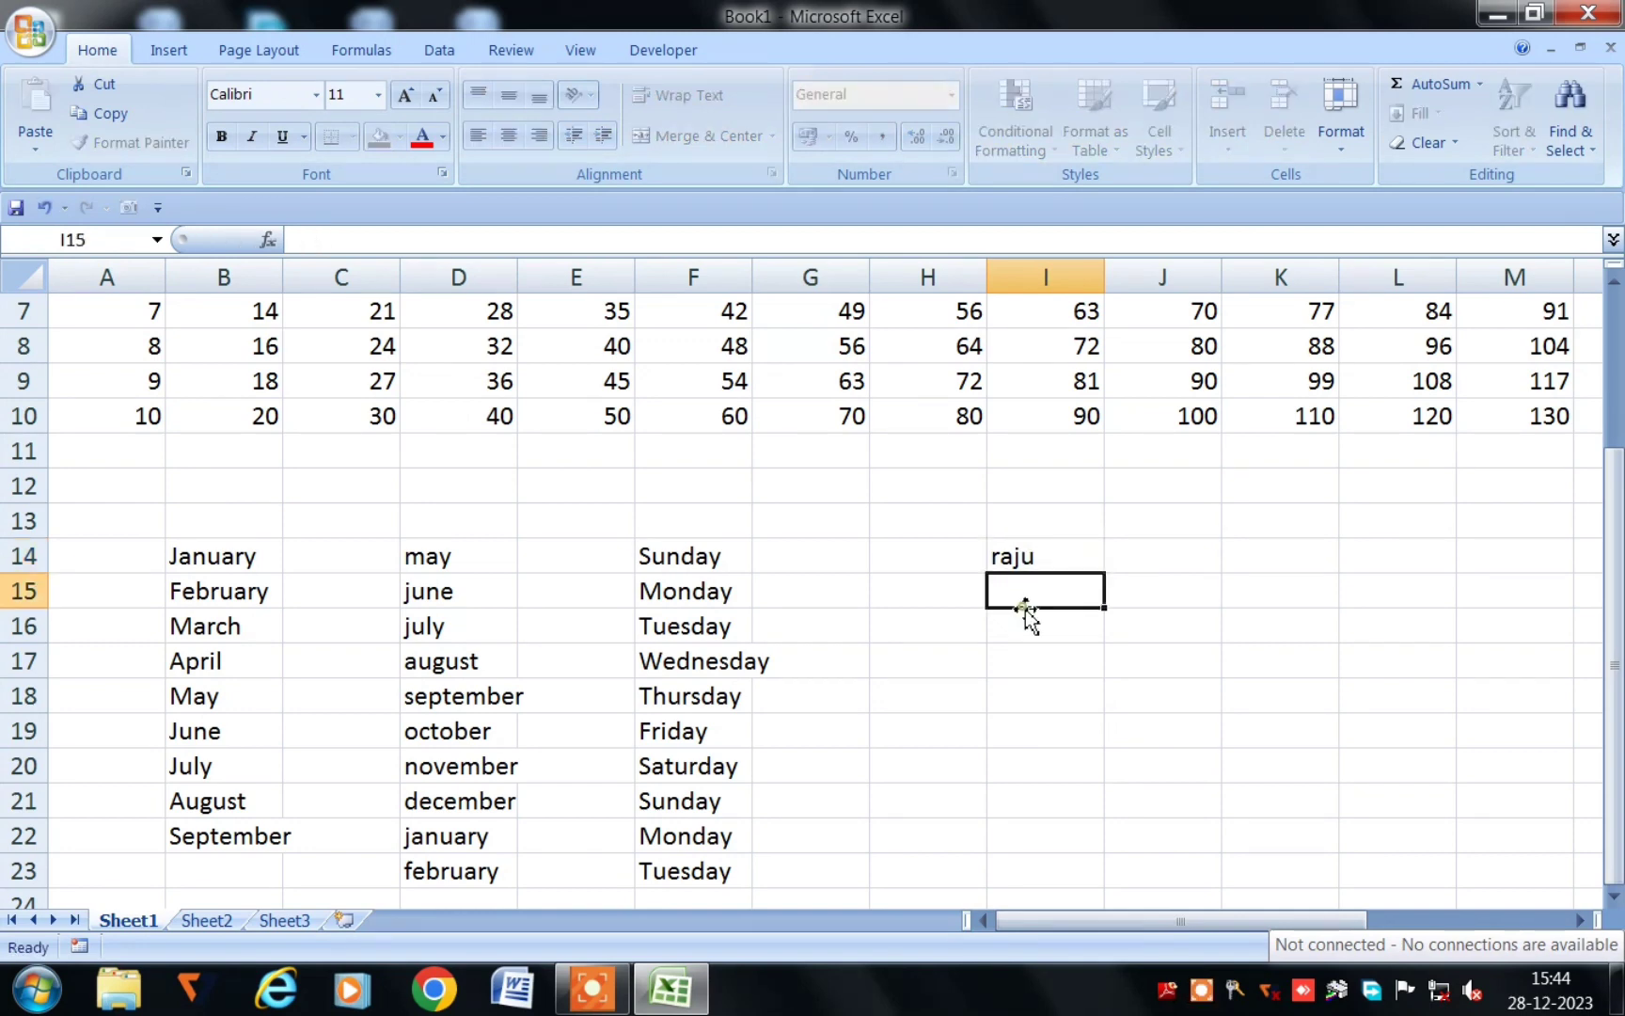
pyautogui.click(1034, 556)
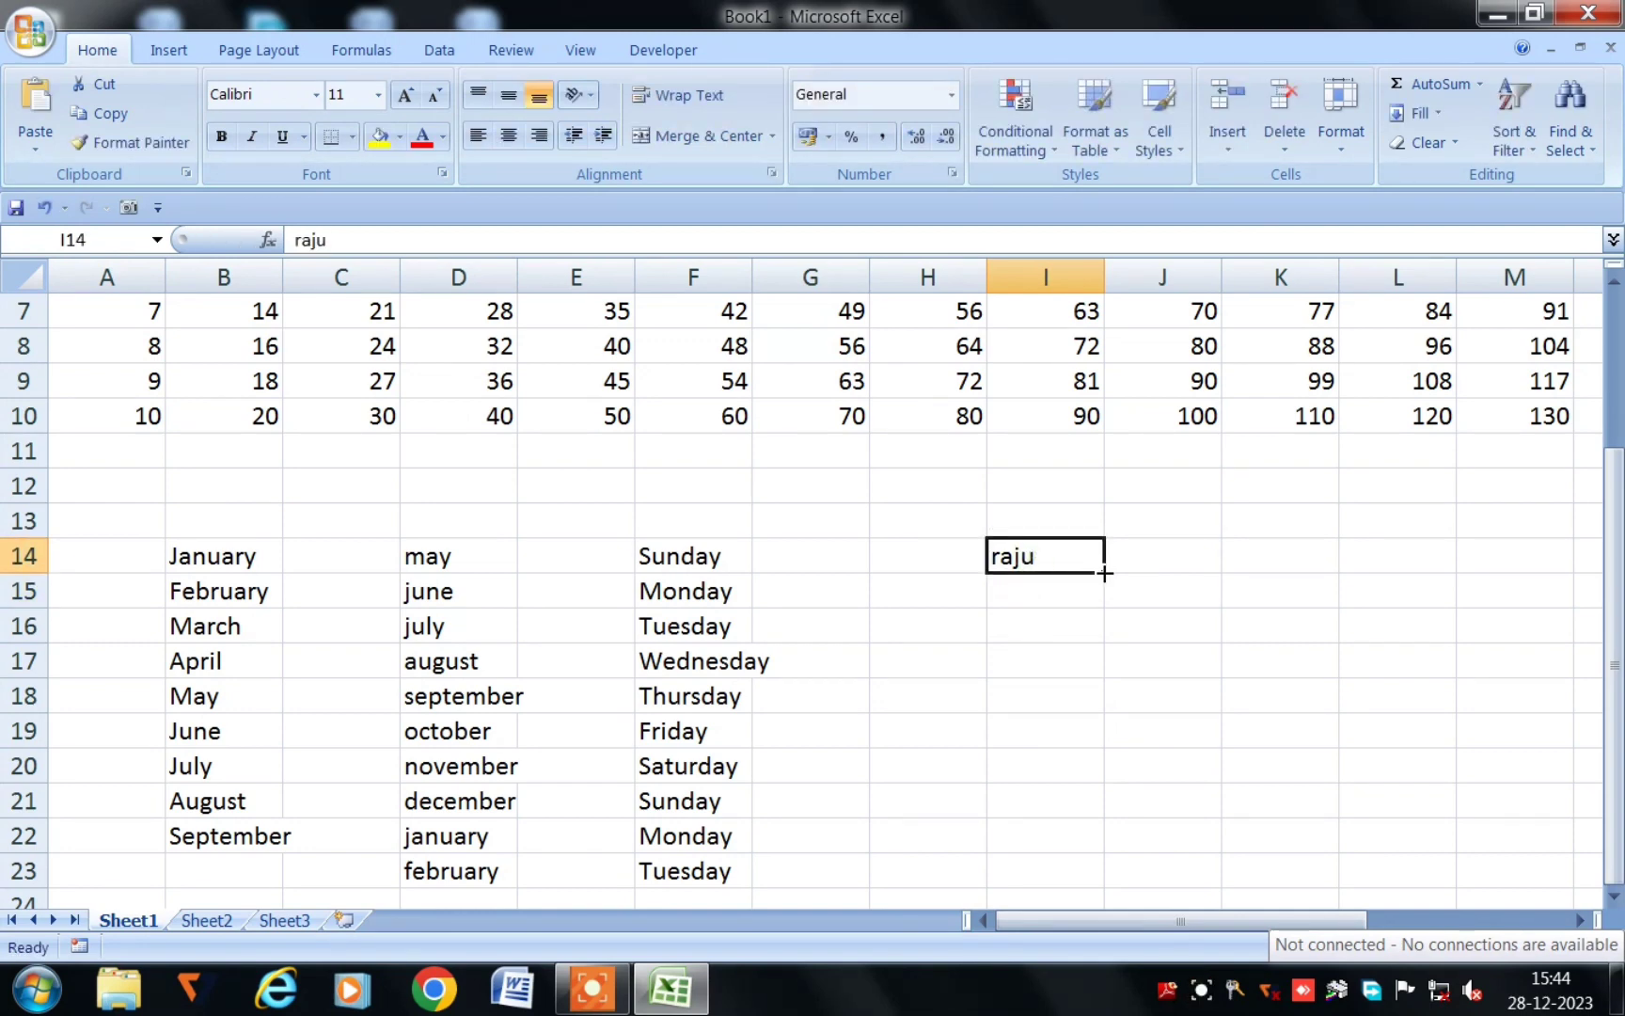
pyautogui.moveTo(1102, 571); pyautogui.dragTo(1078, 832)
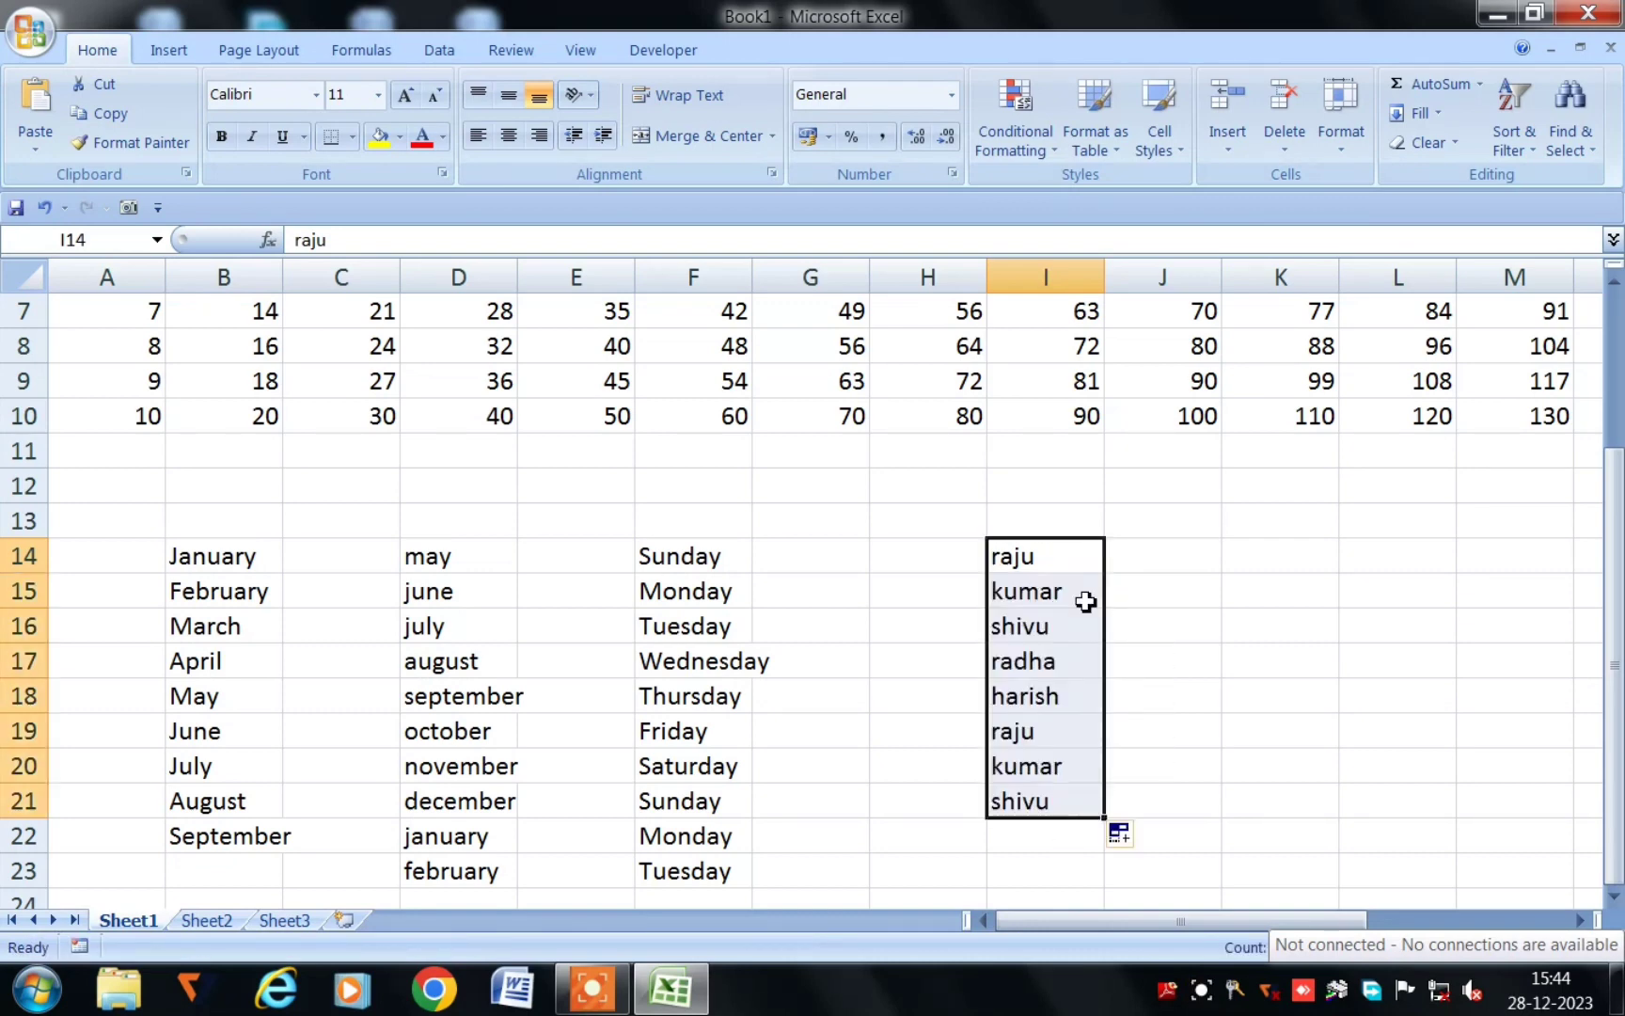
# - Enter the custom list's fourth name in K15 and fill the name series down to K22
pyautogui.click(1249, 587)
pyautogui.write('s')
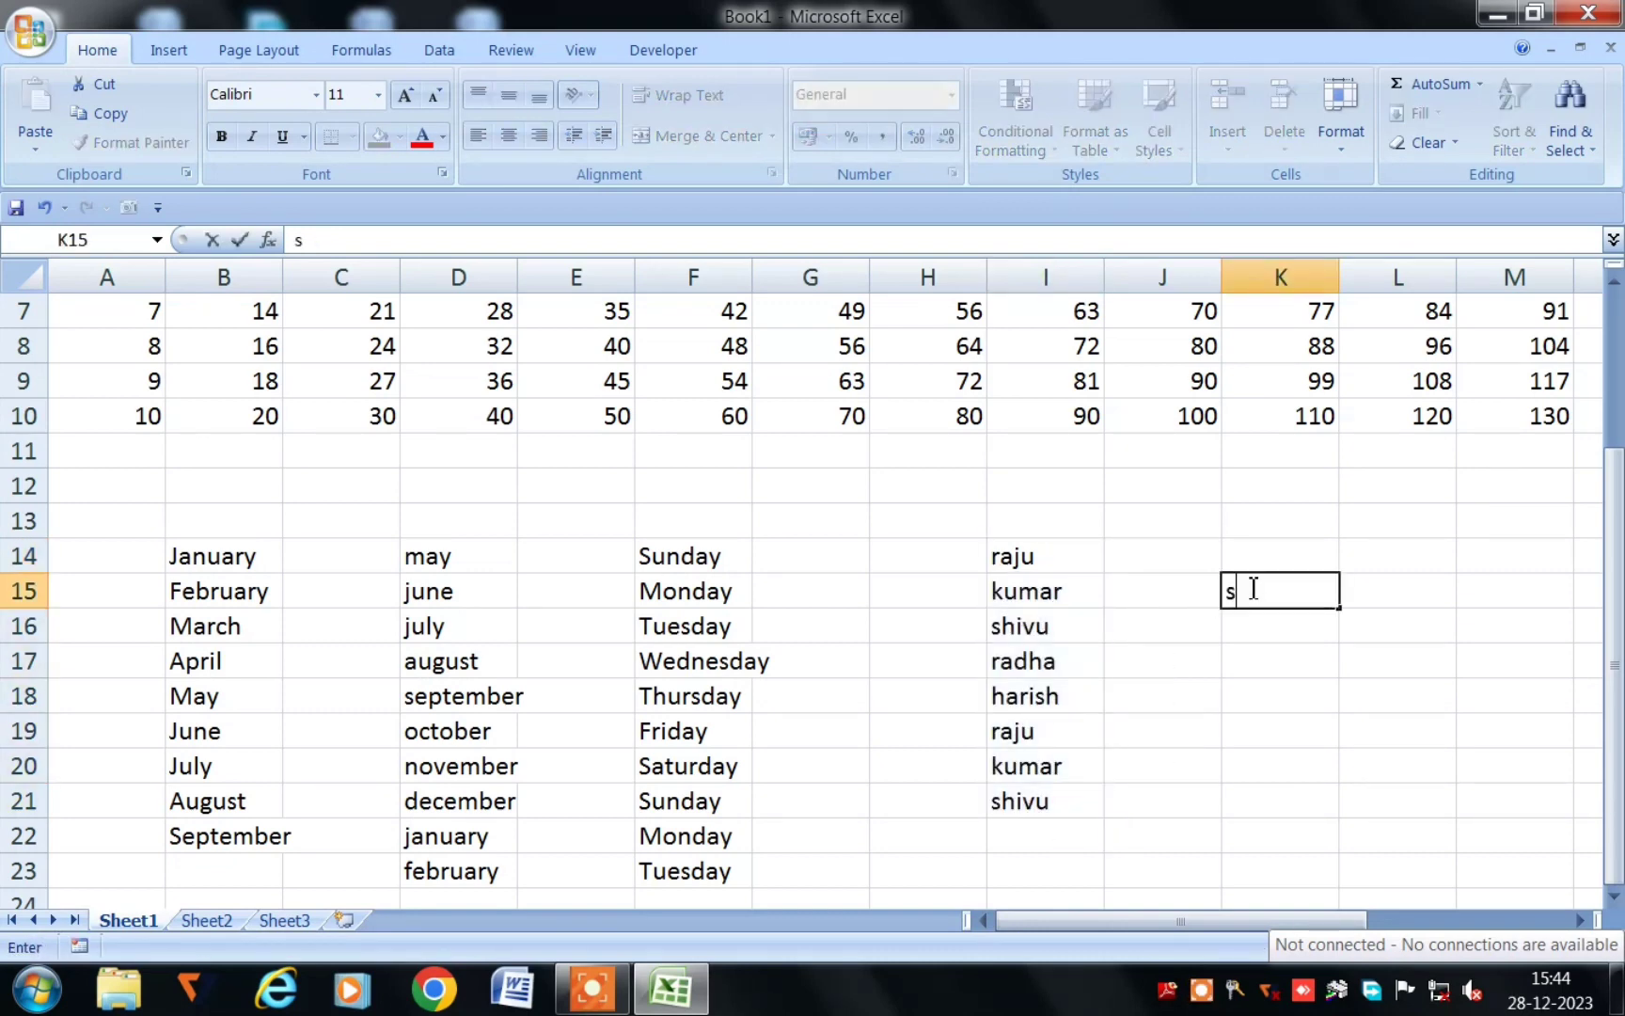
pyautogui.write('hivu')
pyautogui.press('Return')
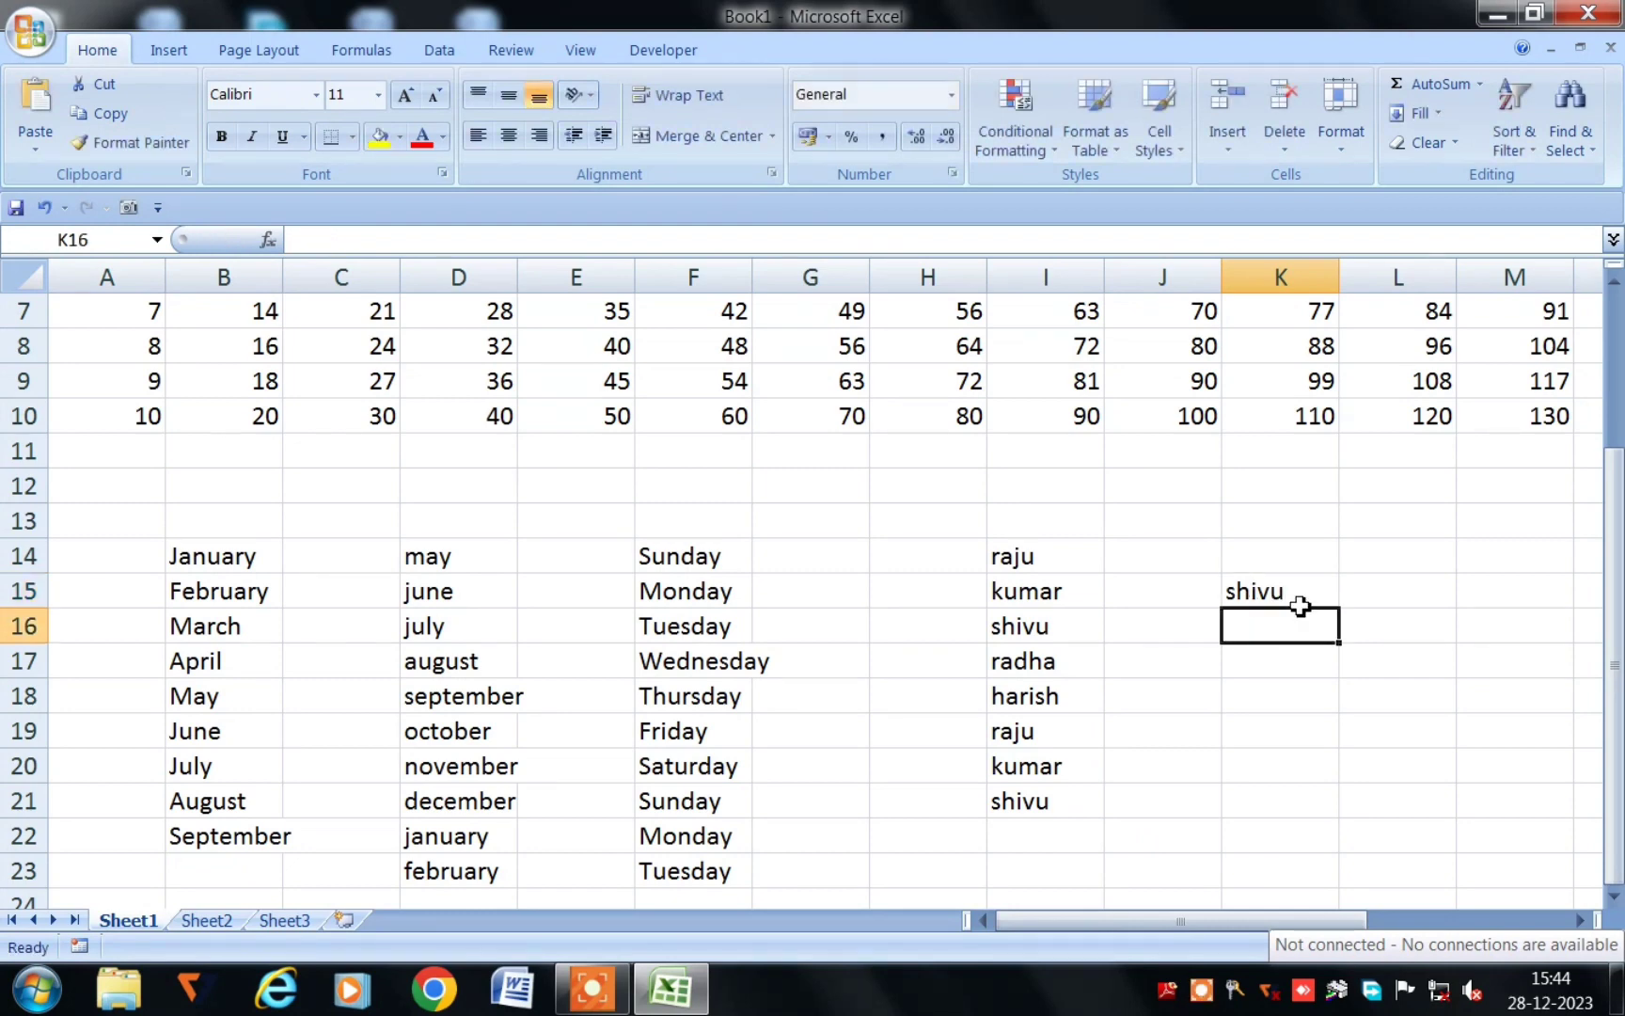
pyautogui.click(1308, 603)
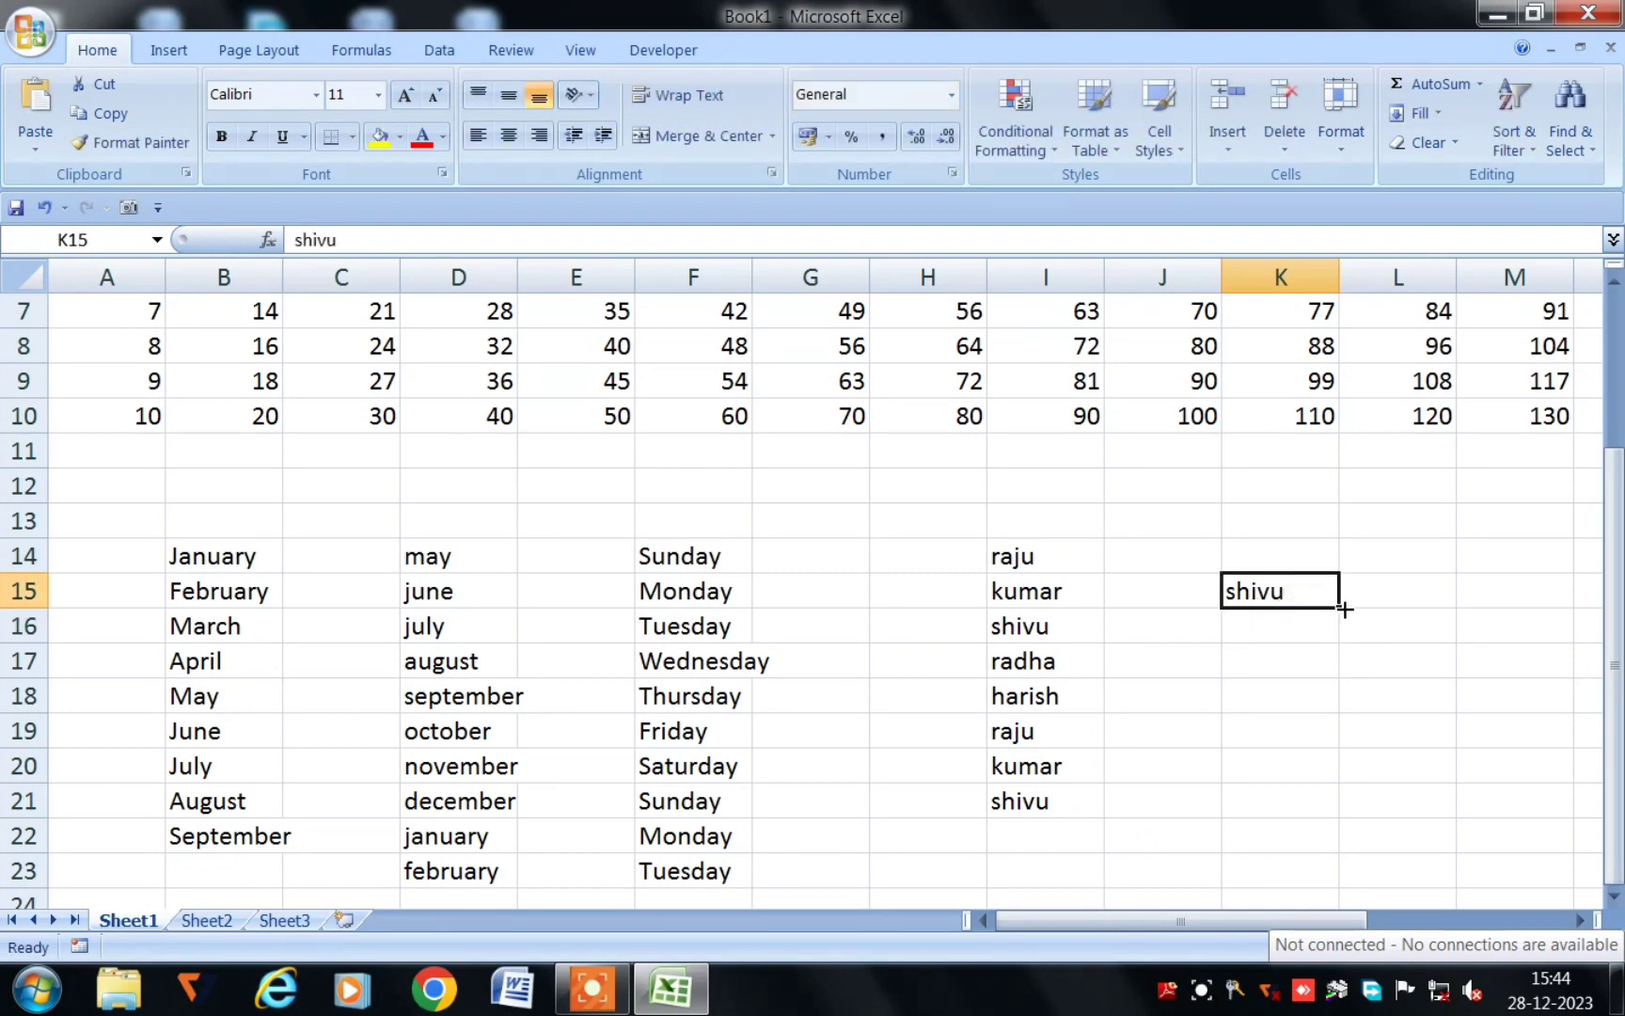
pyautogui.moveTo(1338, 607); pyautogui.dragTo(1340, 847)
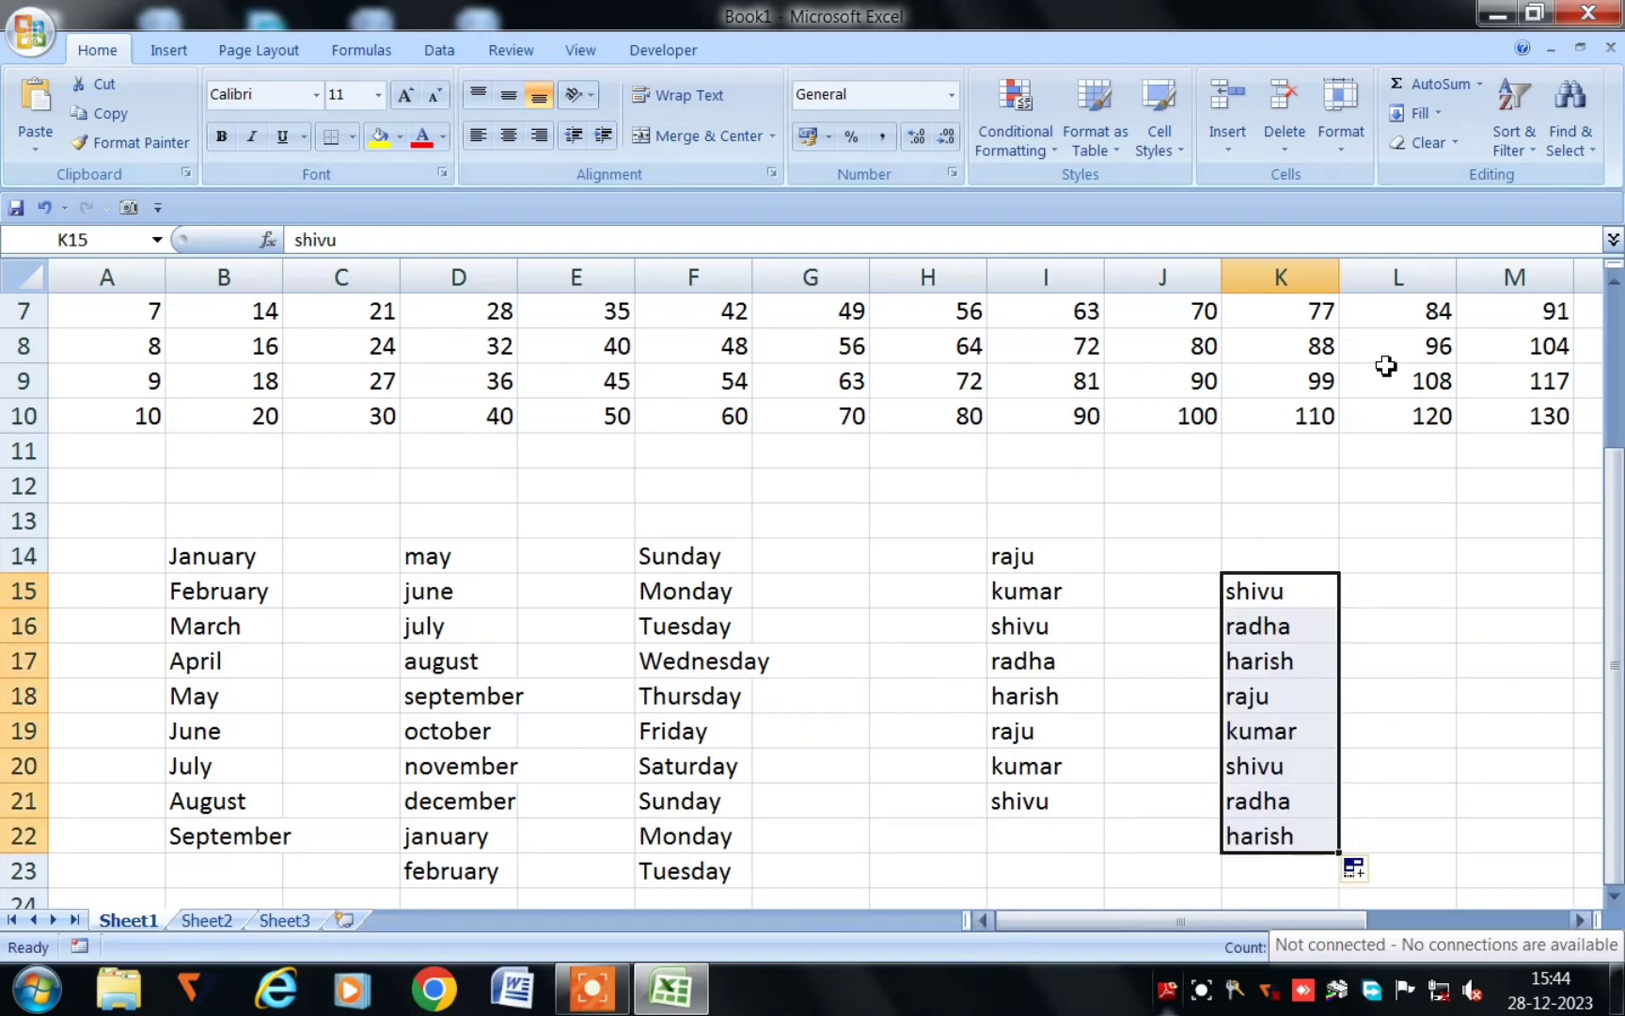
pyautogui.click(1212, 580)
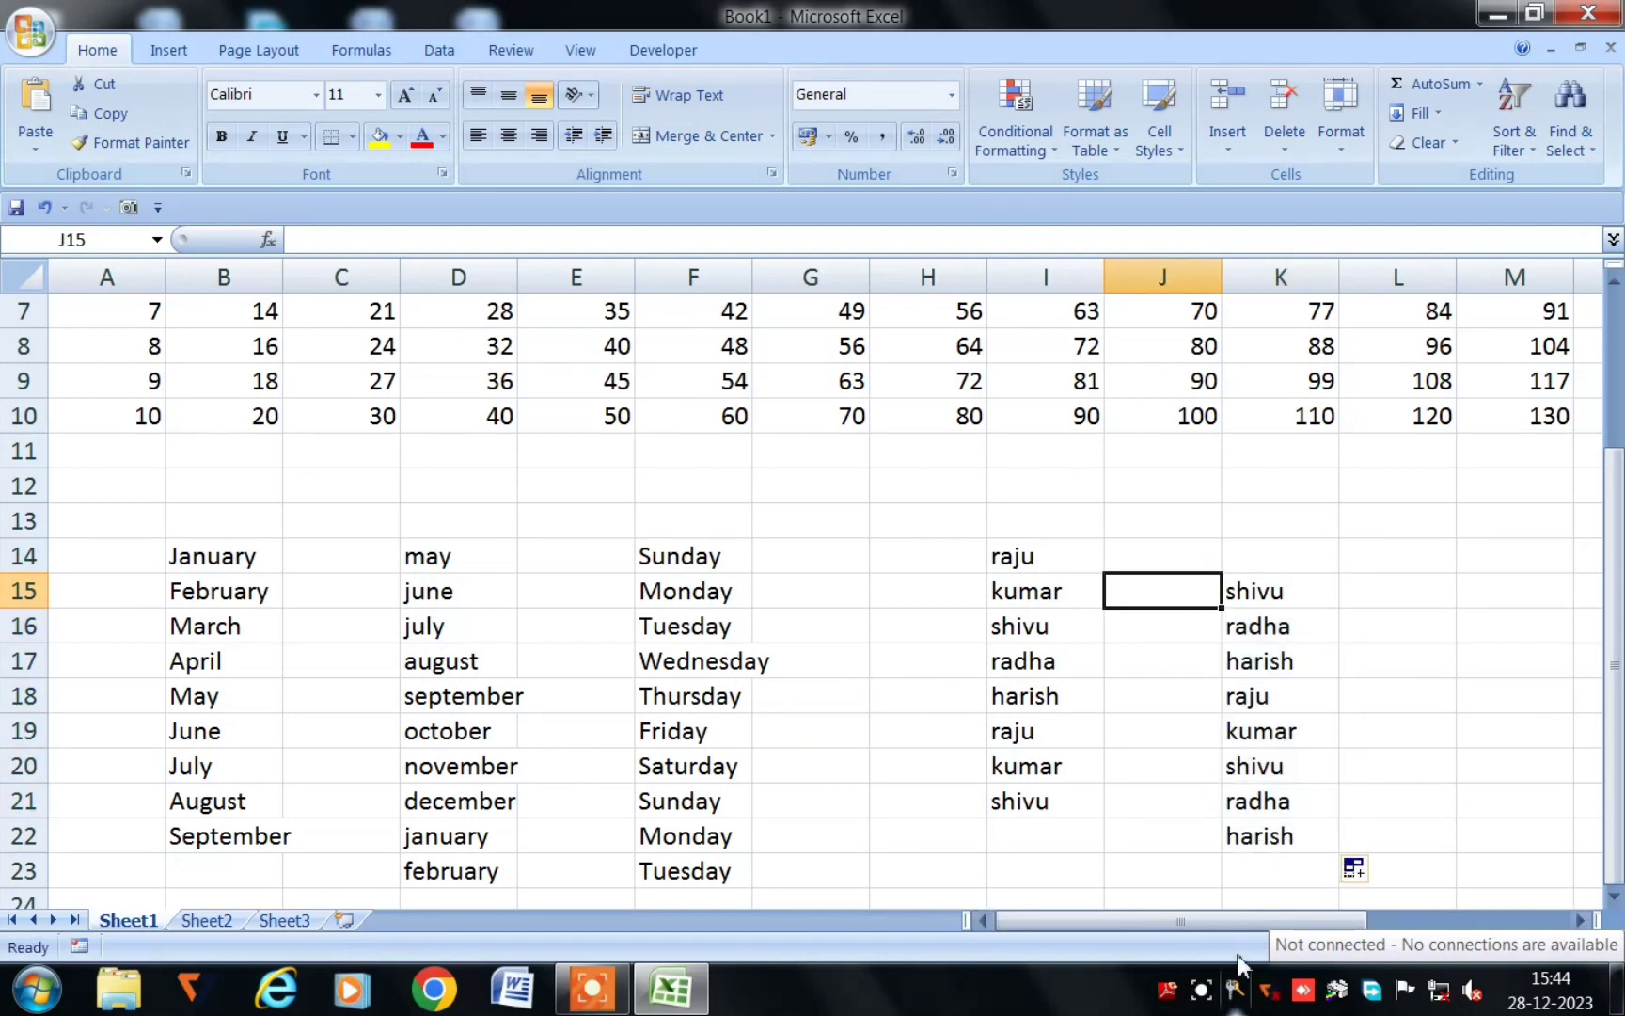